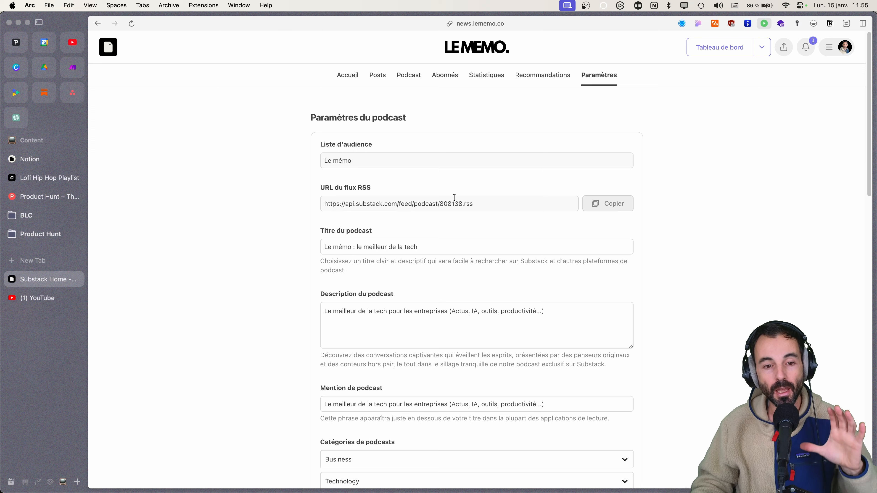
- Copy the podcast's RSS feed URL from the Substack podcast settings
left_click_drag(400, 204, 323, 204)
left_click(492, 208)
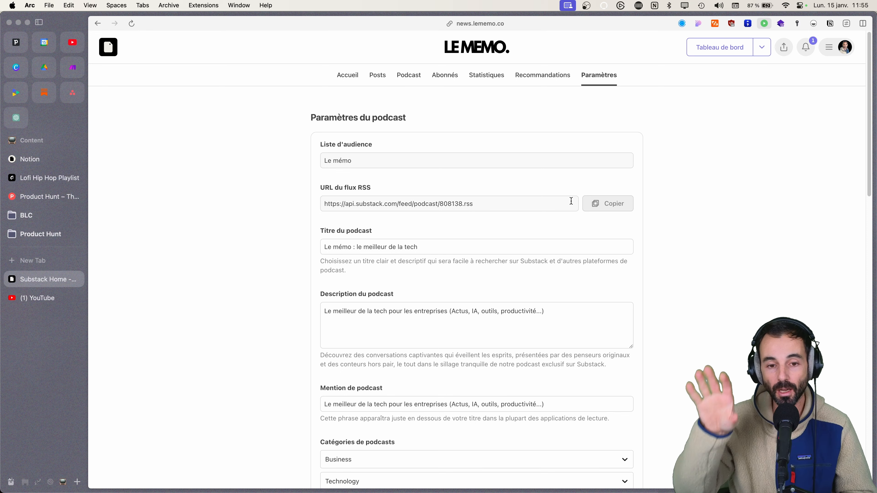
left_click(616, 204)
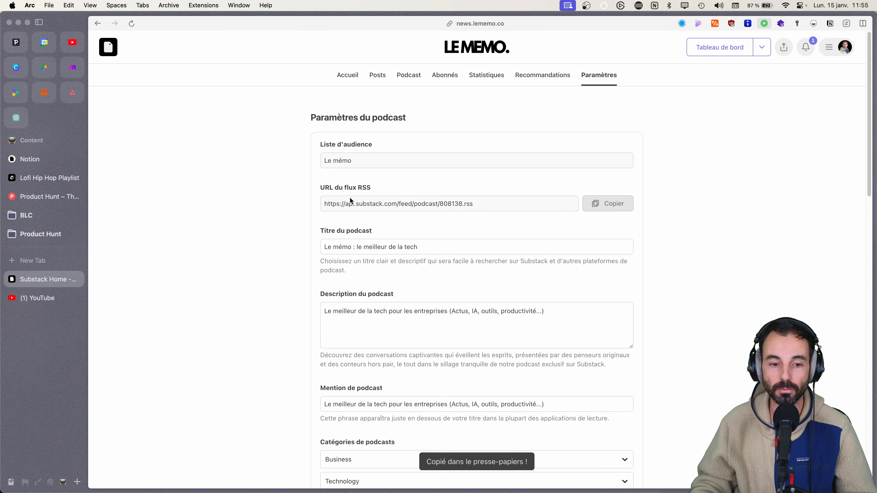
- Switch to YouTube and open YouTube Studio for the channel
left_click(38, 298)
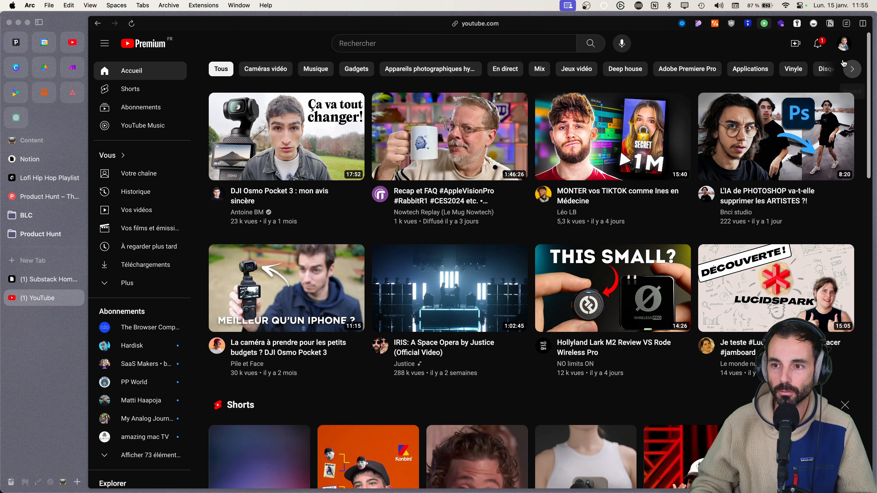
left_click(843, 44)
left_click(756, 177)
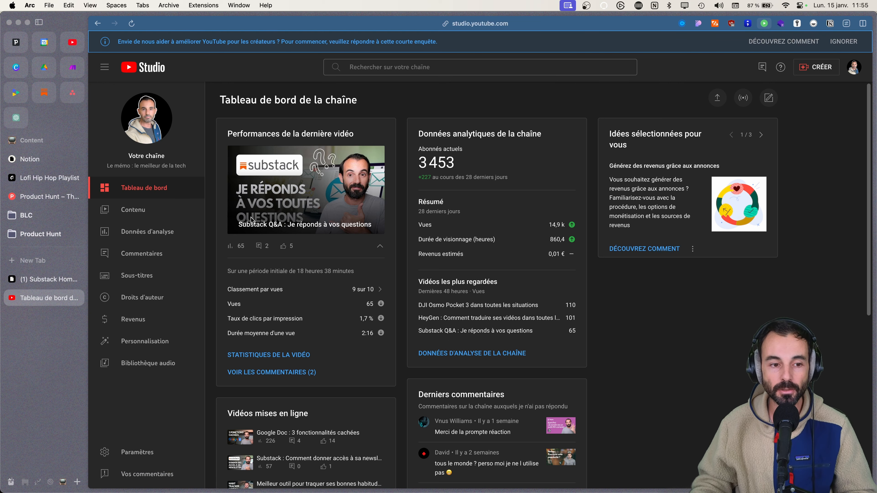
- Open the details of the podcast playlist "Le mémo : Les actus tech de la semaine" from the channel's content
left_click(141, 209)
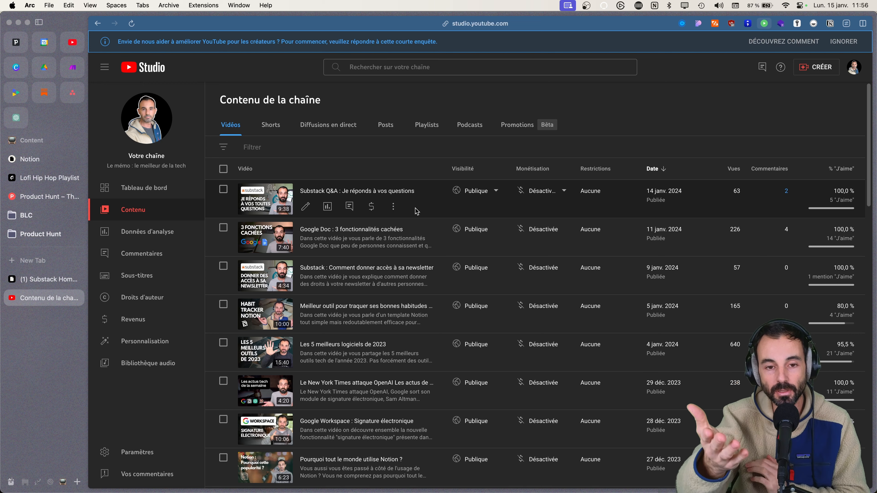
left_click(426, 130)
scroll(278, 238, "down", 3)
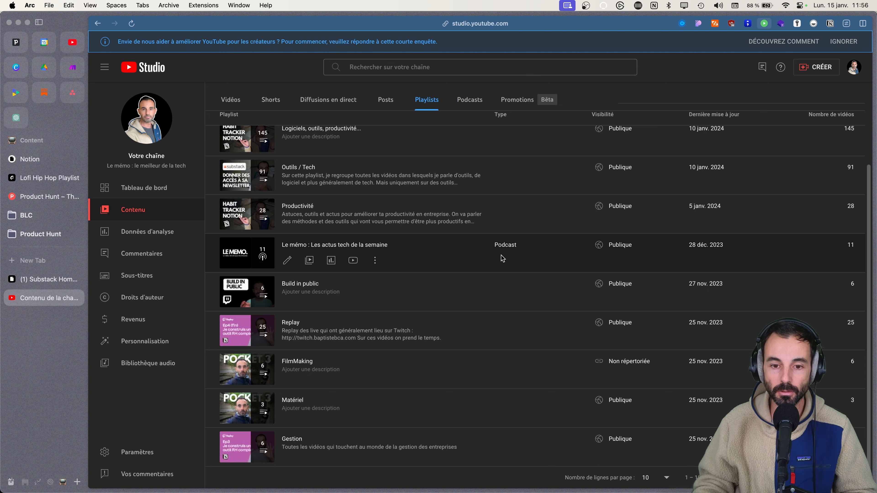
left_click(287, 261)
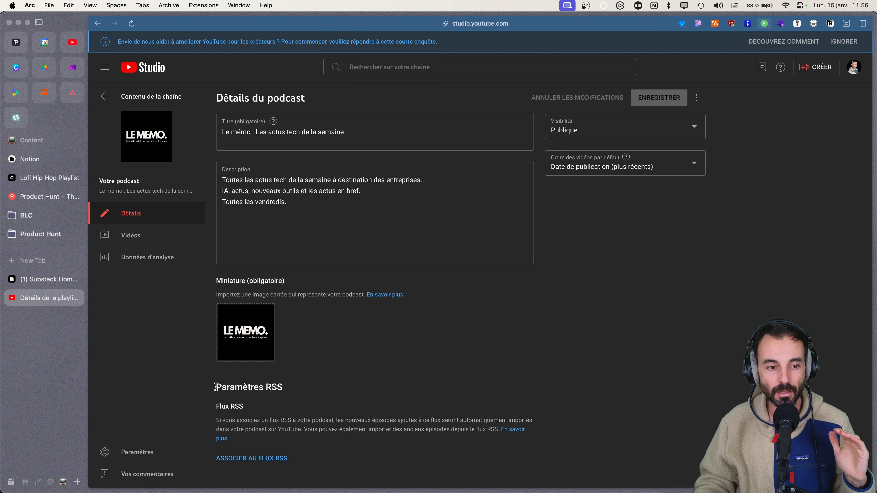
- Examine the RSS settings in the YouTube podcast details alongside the feed URL in the Substack podcast settings
left_click_drag(218, 389, 306, 438)
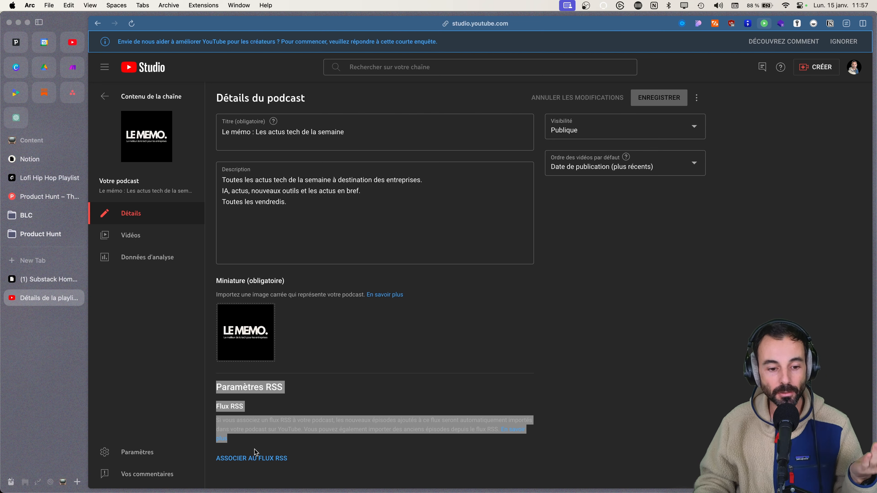
left_click(44, 279)
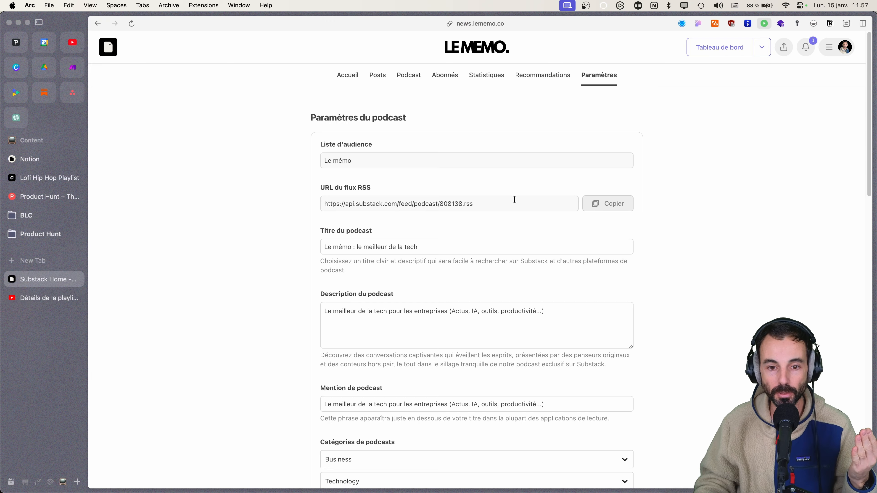
left_click(43, 298)
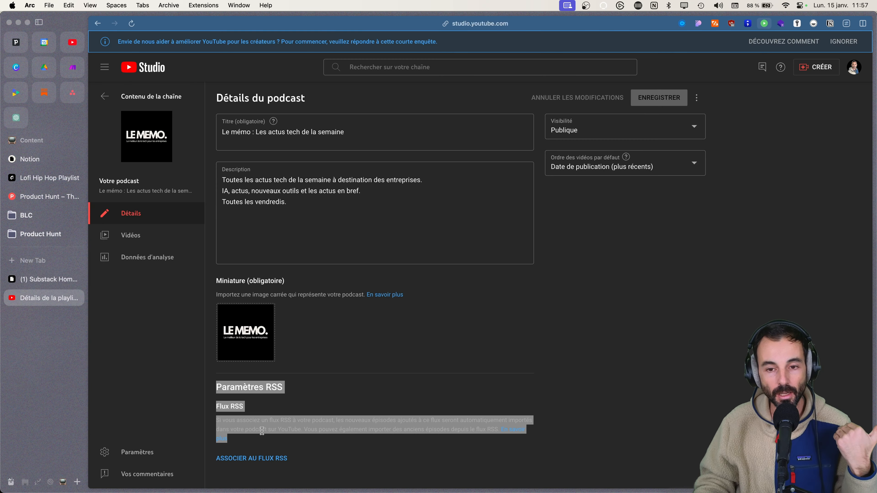
- Copy the RSS feed URL from Substack again and return to the podcast details in YouTube Studio
left_click(43, 280)
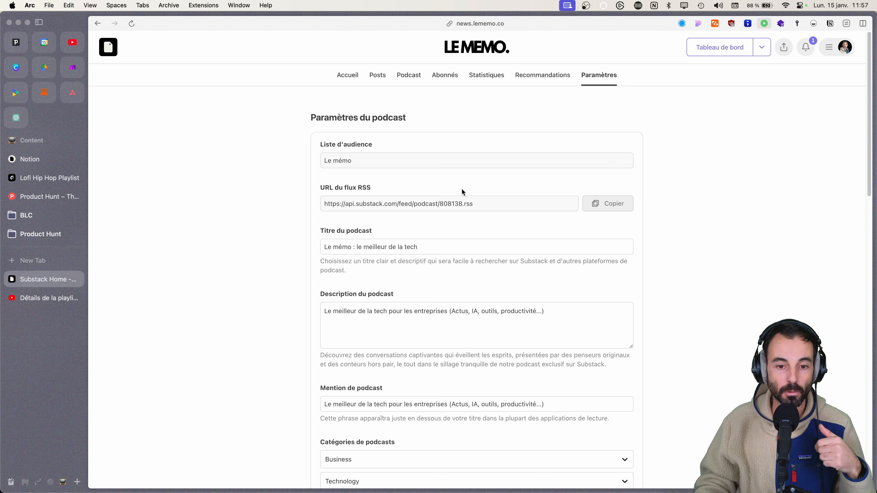
left_click(604, 210)
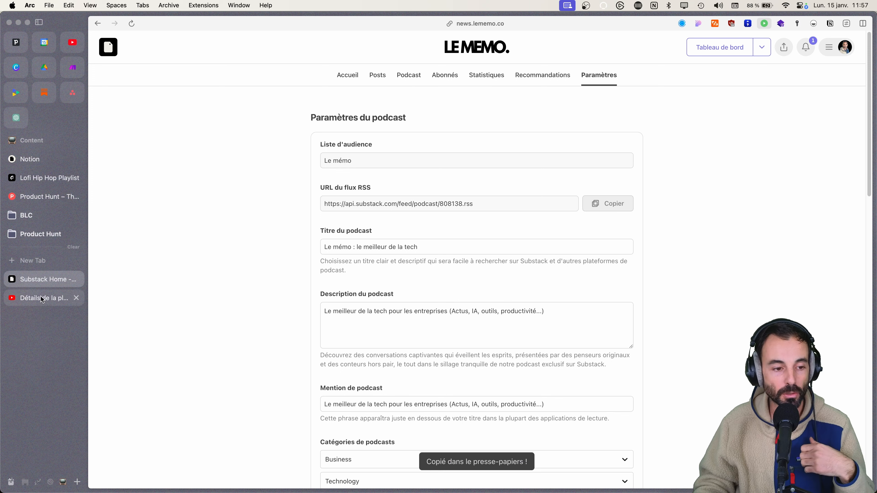
left_click_drag(323, 204, 663, 195)
key("super+c")
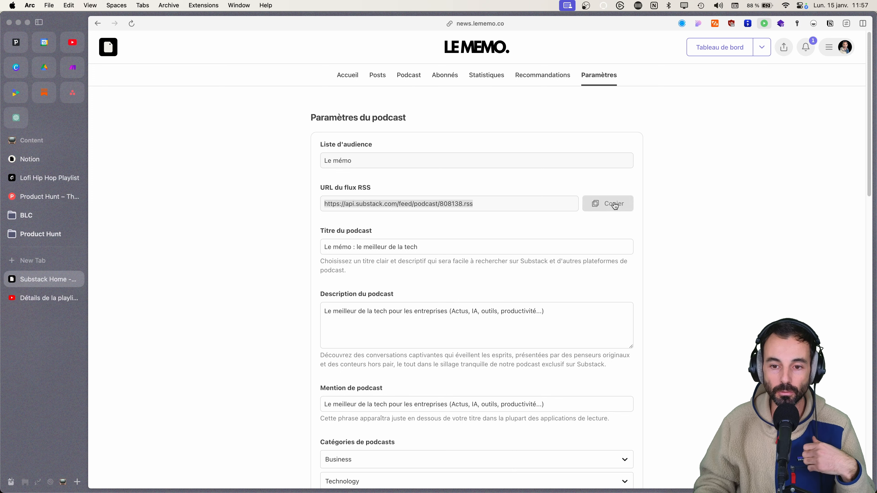
left_click(615, 206)
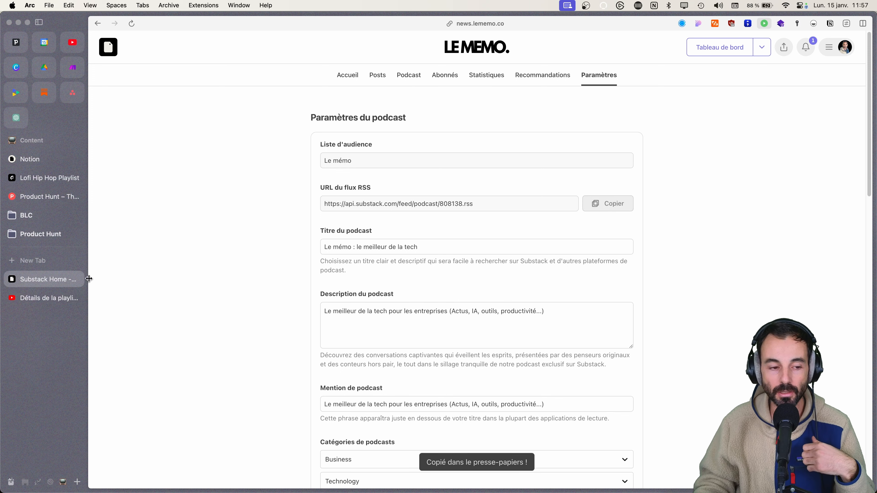
left_click(33, 298)
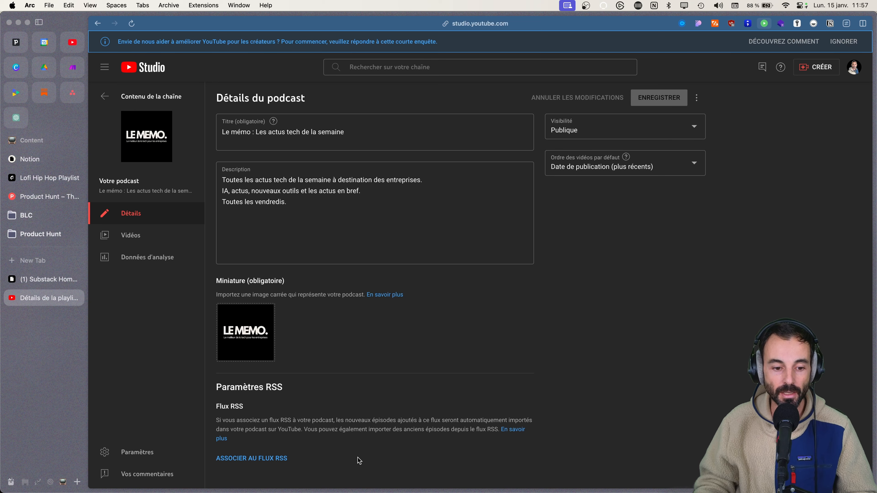
- Start associating an RSS feed with the podcast and check the linked example episode video
left_click(257, 459)
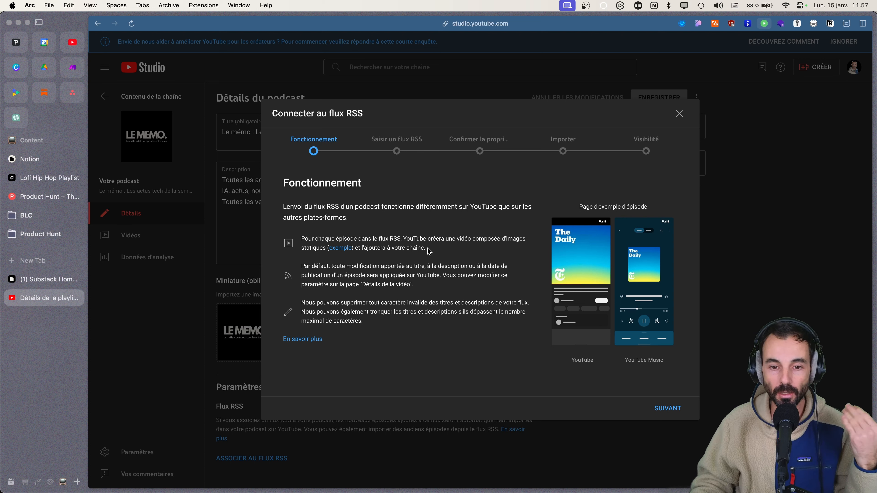
left_click(340, 252, "super")
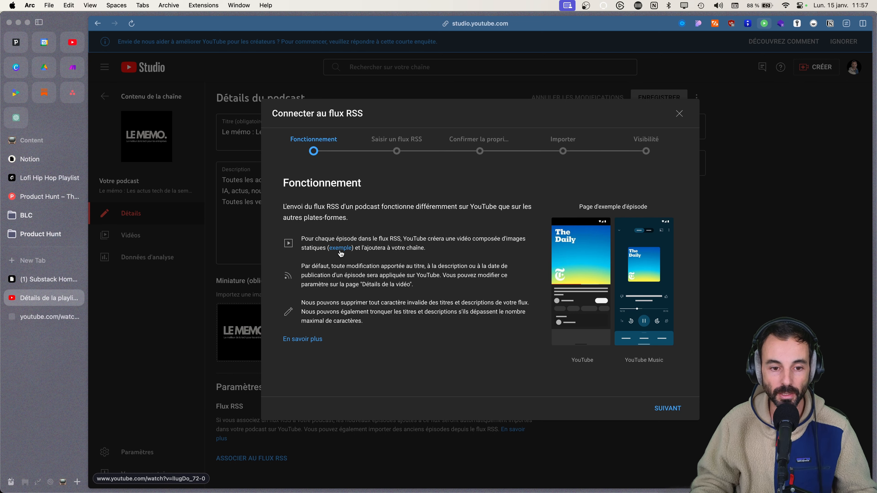
left_click(33, 321)
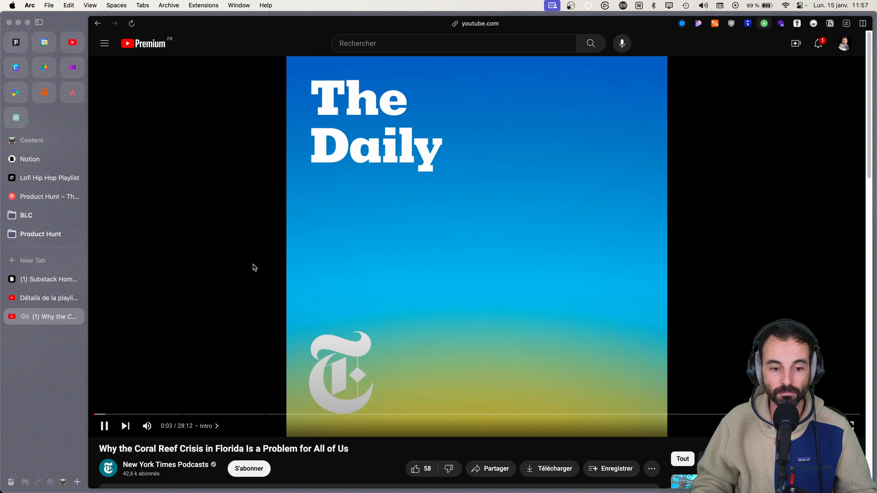
left_click(104, 427)
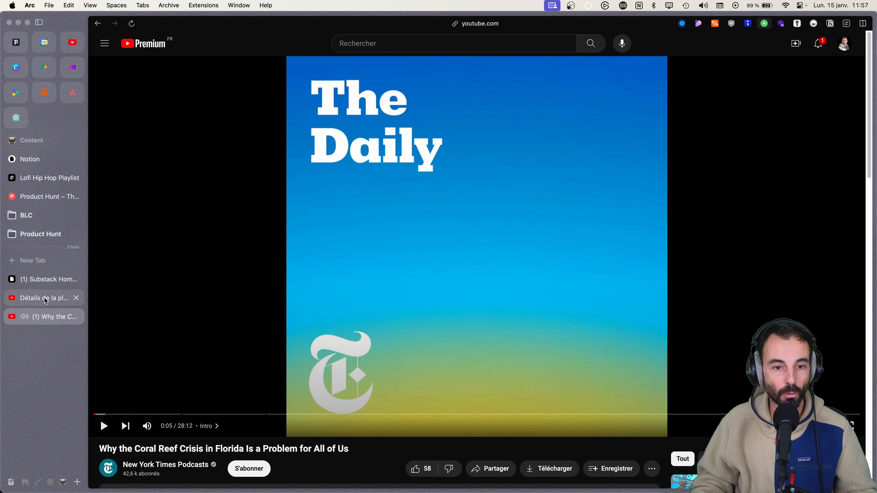
left_click(33, 300)
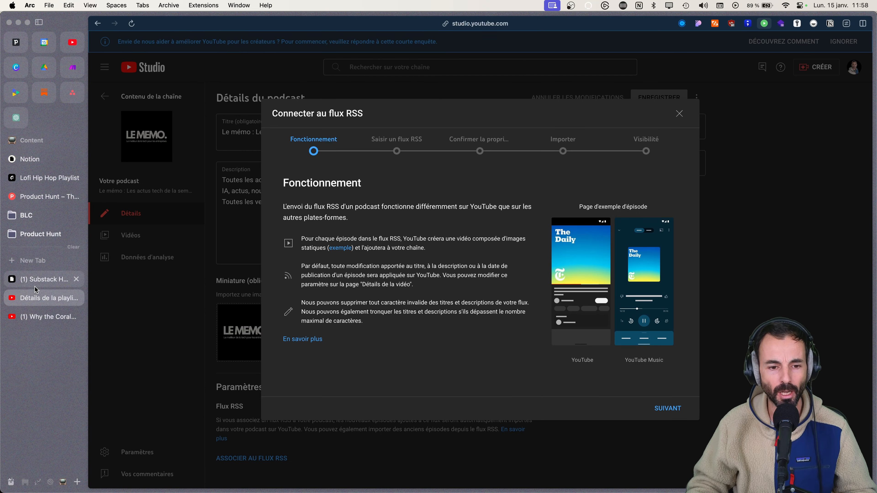
left_click(672, 407)
right_click(322, 242)
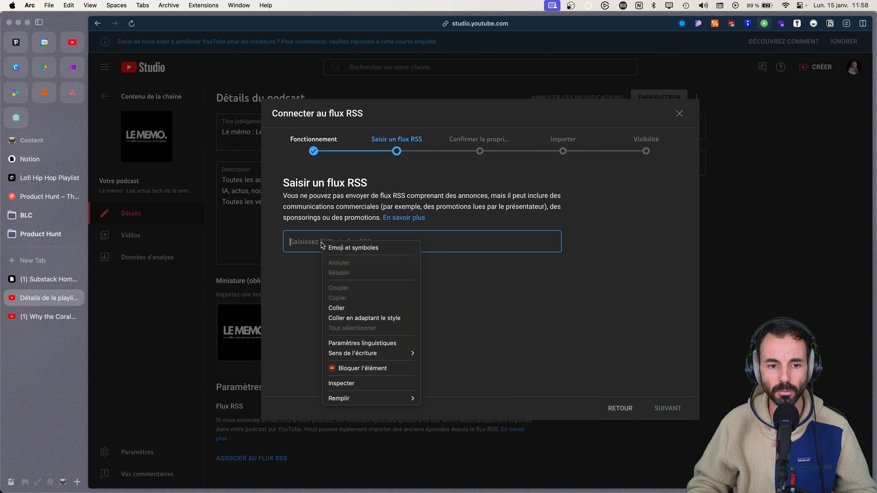
left_click(345, 308)
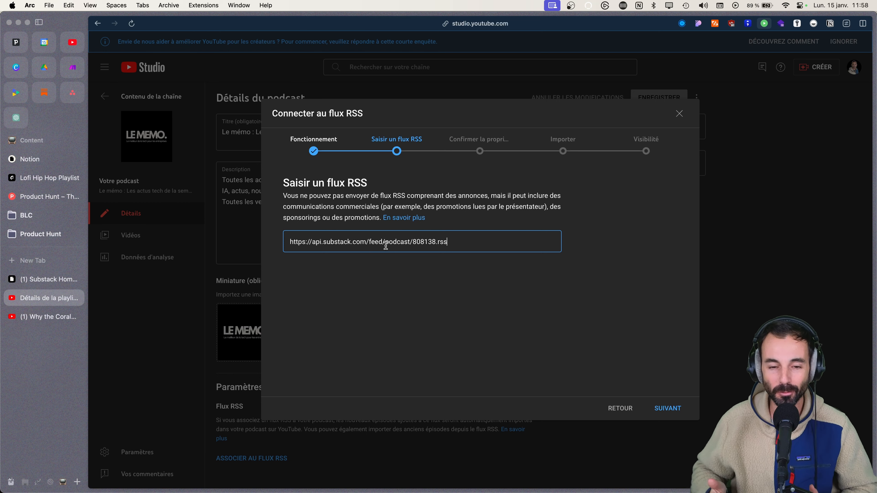
left_click(667, 408)
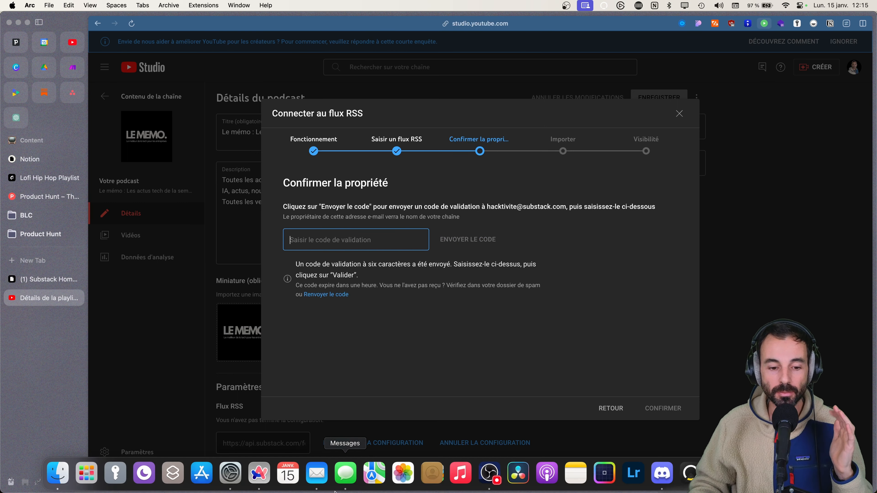
- Confirm podcast ownership with the validation code from the YouTube Creators e-mail in Mail, and choose importing episodes uploaded since 15 janv. 2024
left_click(306, 467)
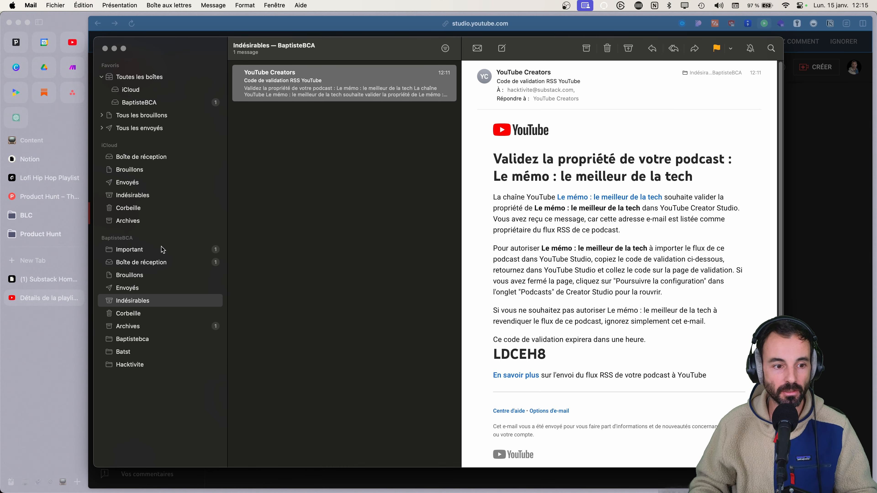
double_click(525, 358)
key("super+c")
left_click(804, 275)
key("super+v")
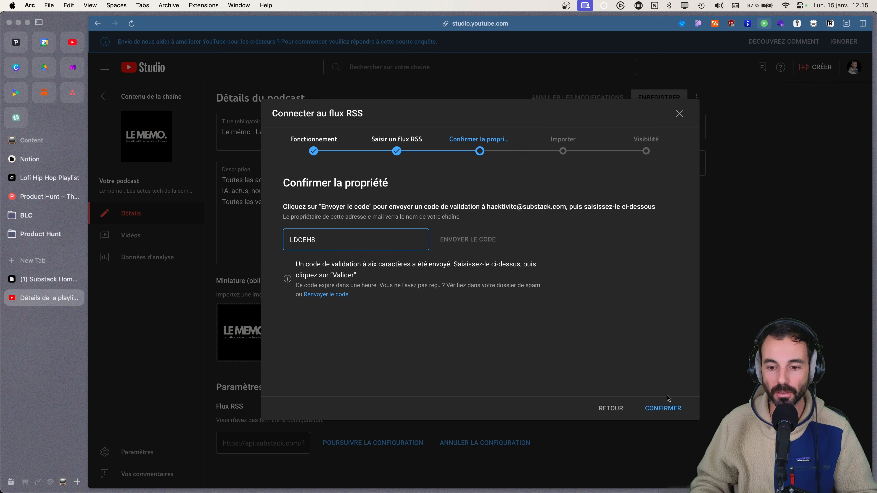
left_click(668, 408)
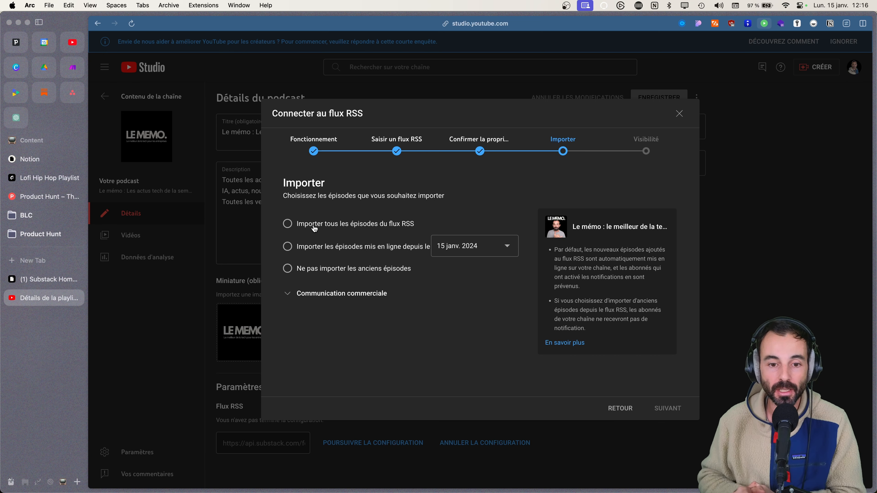
left_click(300, 250)
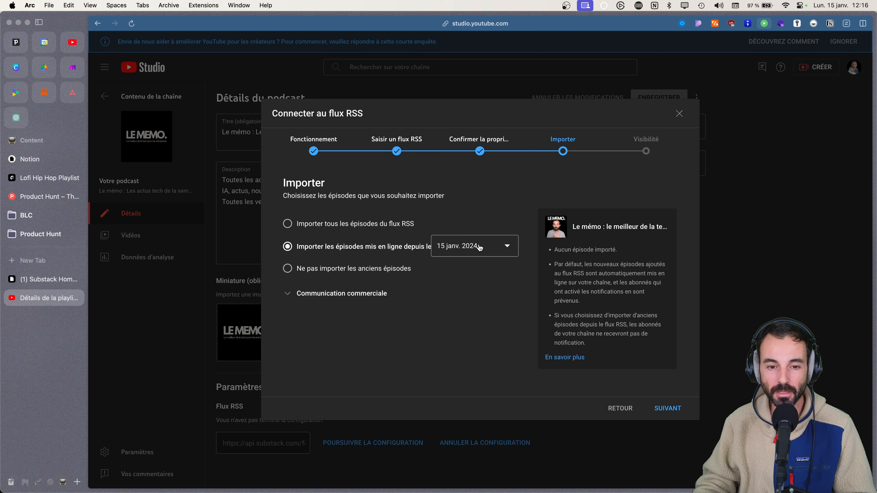
- Open YouTube Studio in a separate tab, leaving the RSS connection dialog open
key("super+t")
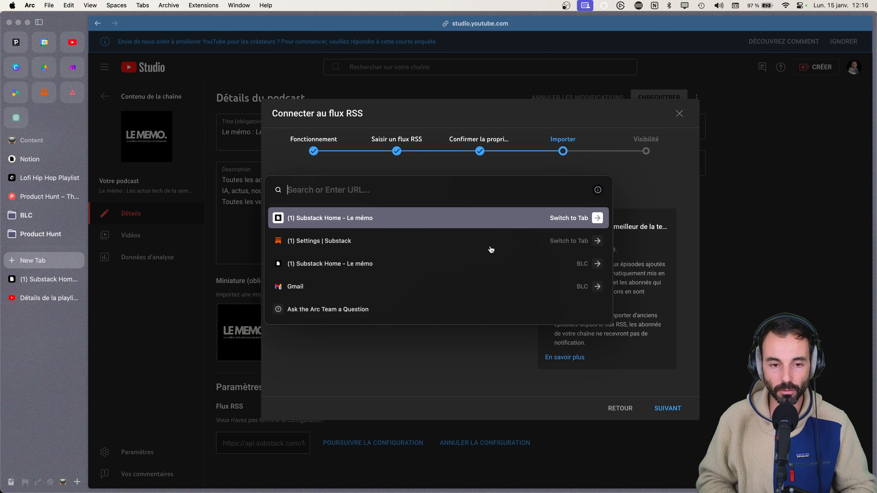
type("you")
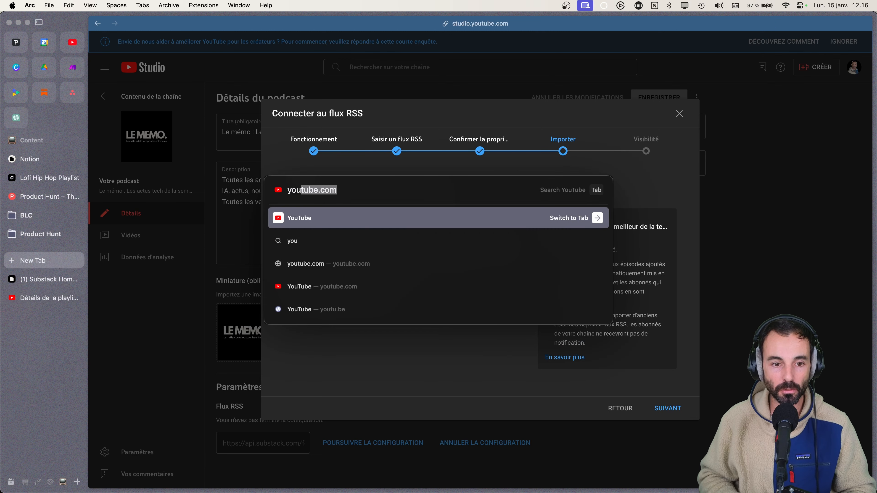
key("Return")
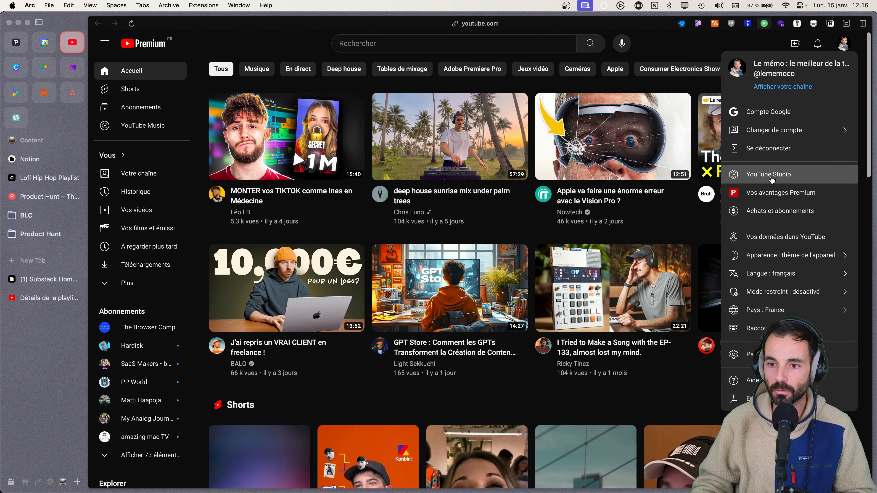
left_click(772, 179)
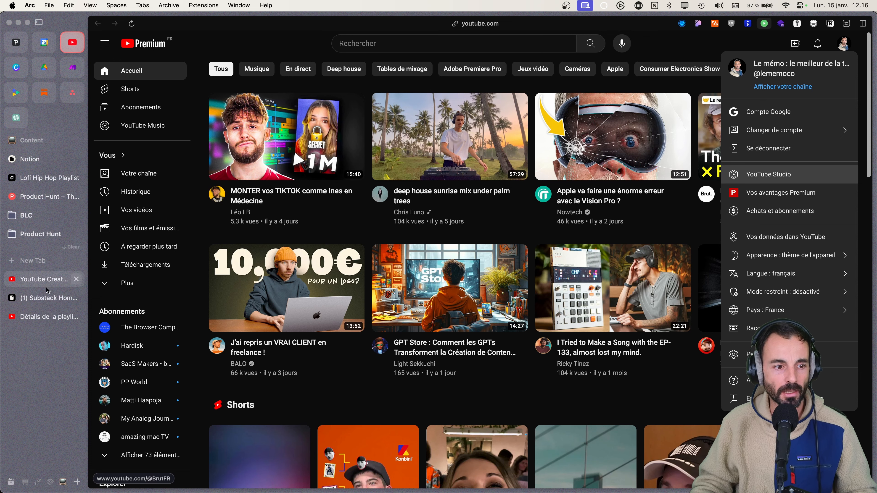
left_click(46, 280)
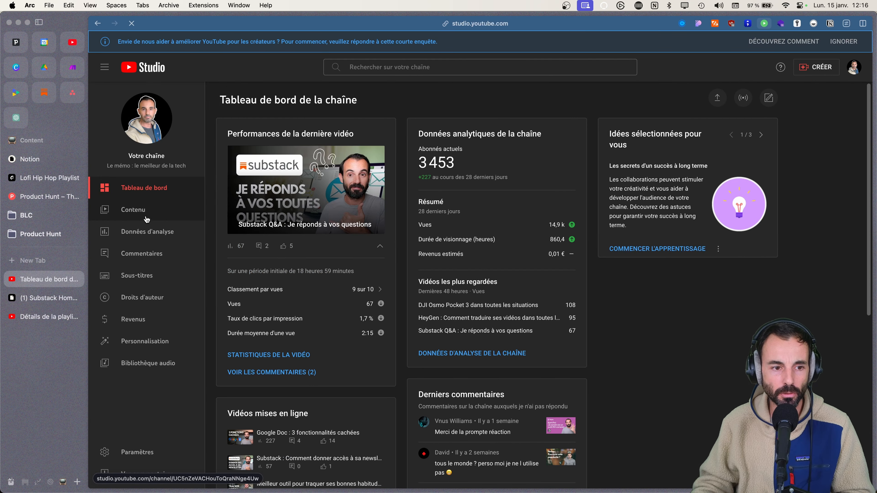
- View the details of the podcast playlist "Le mémo : Les actus tech de la semaine" in the new Studio tab
left_click(142, 217)
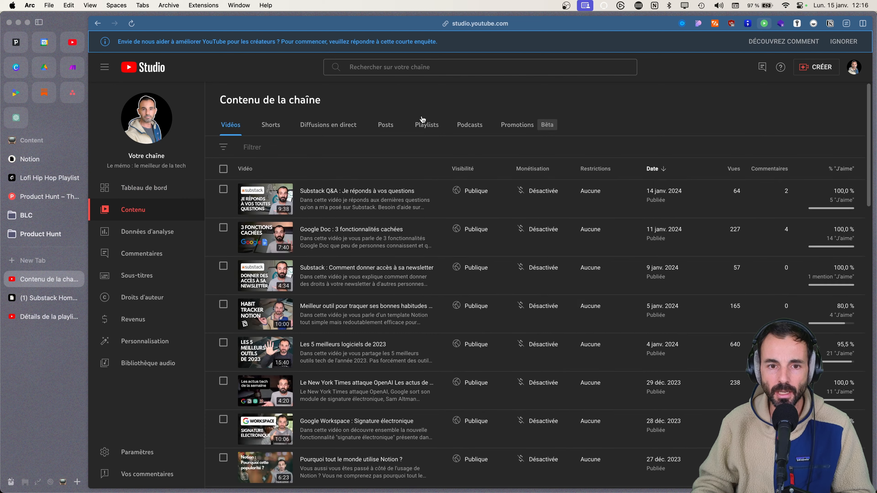
left_click(430, 125)
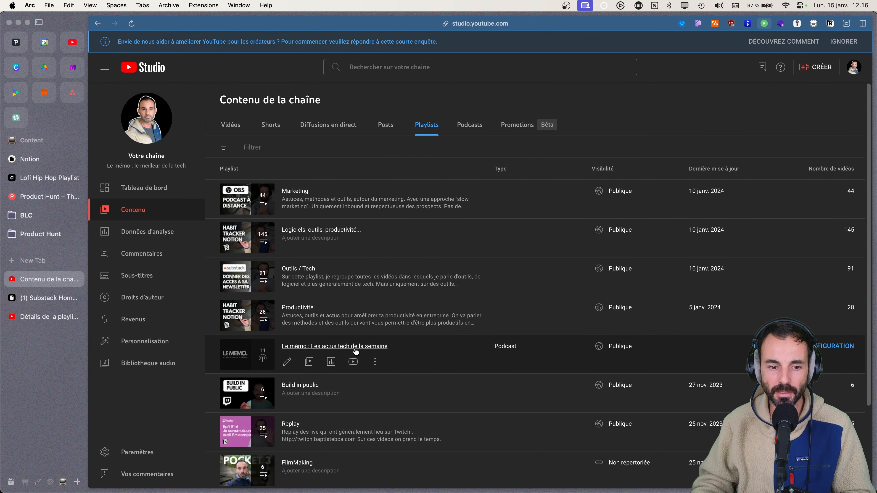
left_click(326, 347)
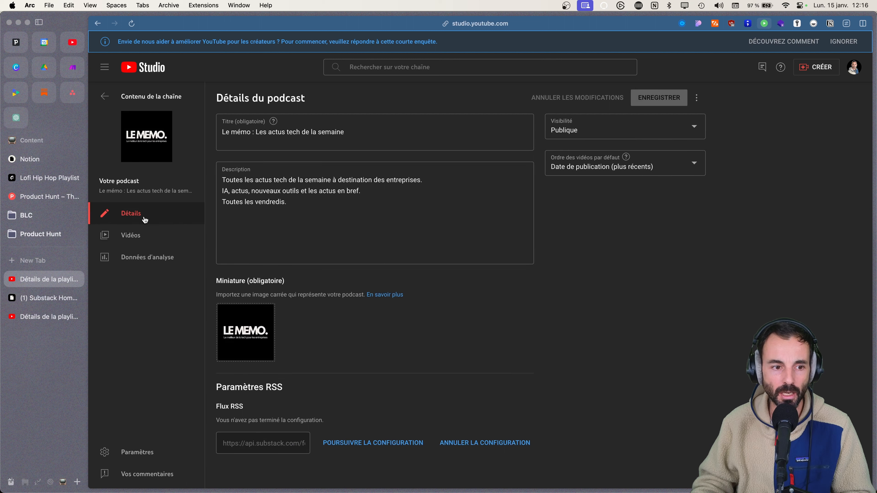
- Check the publication date of the podcast playlist's most recent video, and return to the open RSS connection dialog
left_click(139, 238)
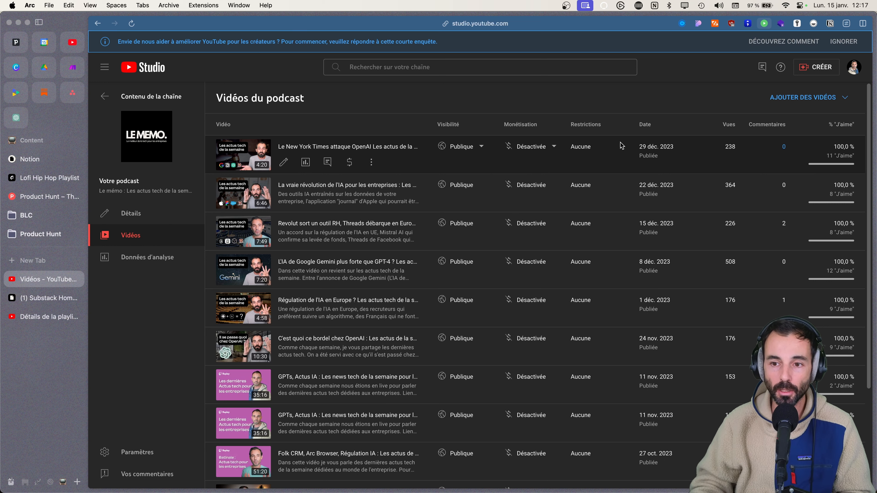
left_click_drag(640, 147, 668, 148)
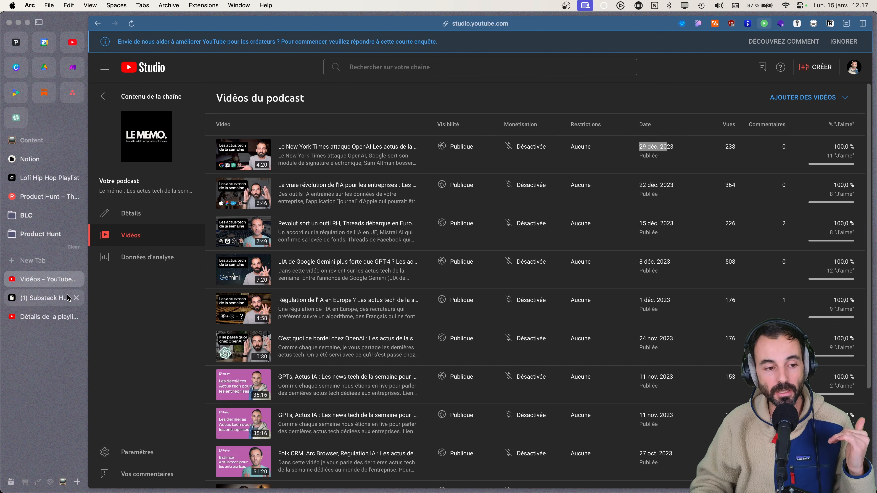
left_click(29, 303)
left_click(42, 317)
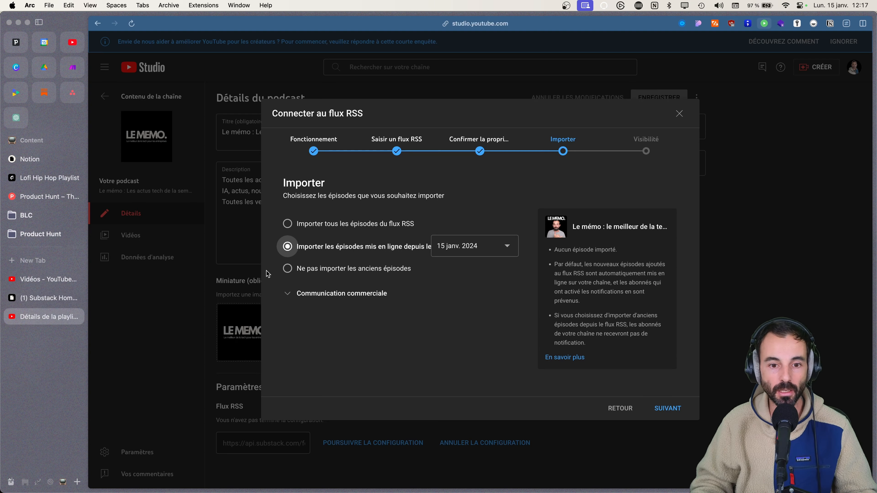
- Set the import to episodes uploaded since 30 déc. 2023 and continue to the visibility settings
left_click(466, 246)
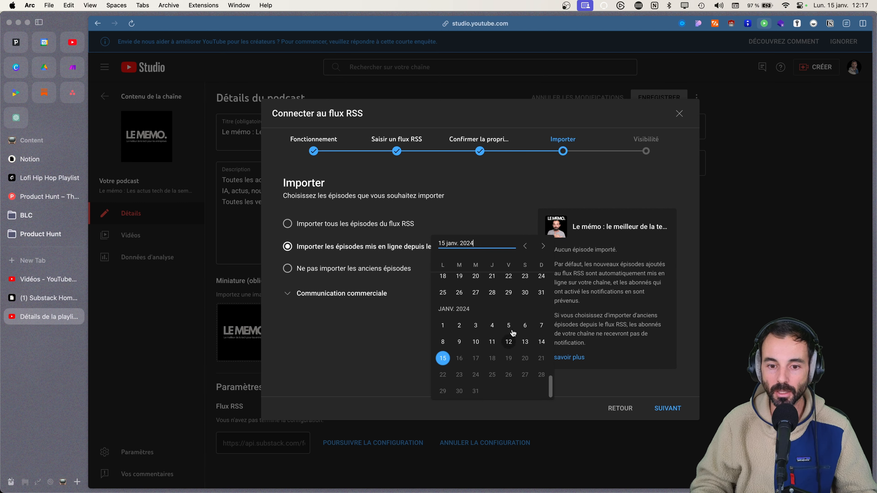
left_click(525, 294)
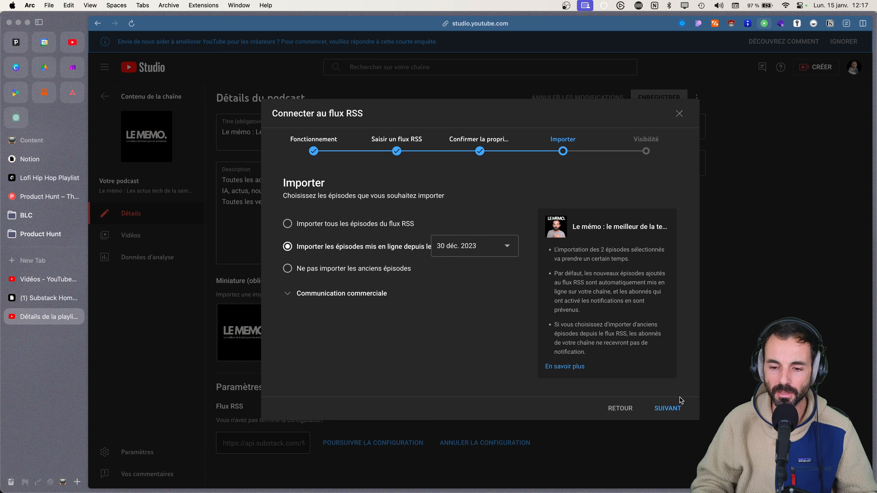
left_click(674, 410)
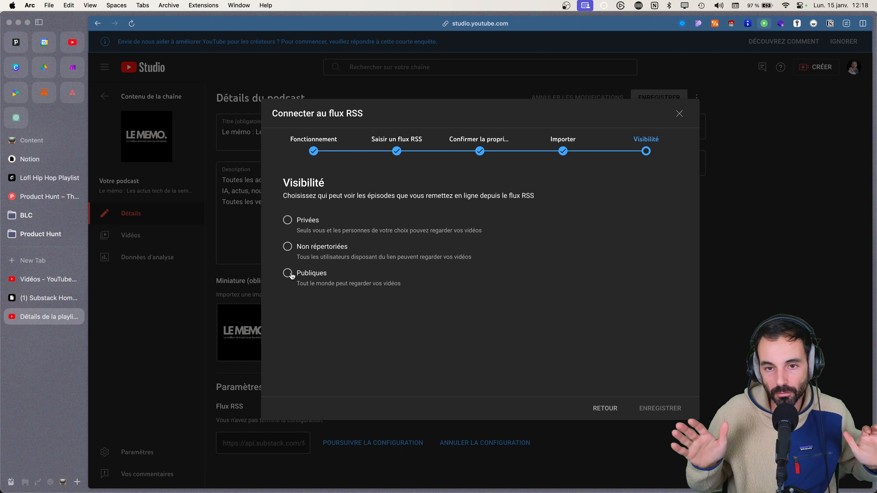
- Set the visibility of the RSS episodes to Privées and save the feed connection, closing the confirmation dialog
left_click(291, 276)
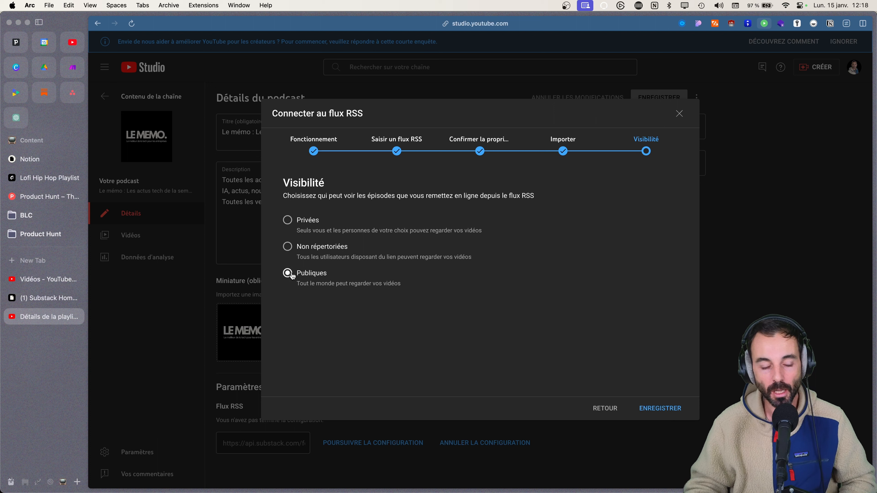
left_click(289, 249)
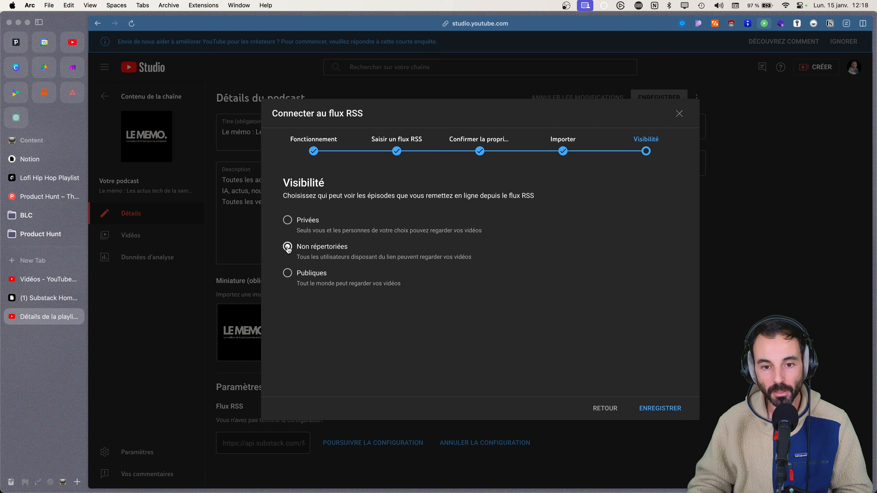
left_click(286, 221)
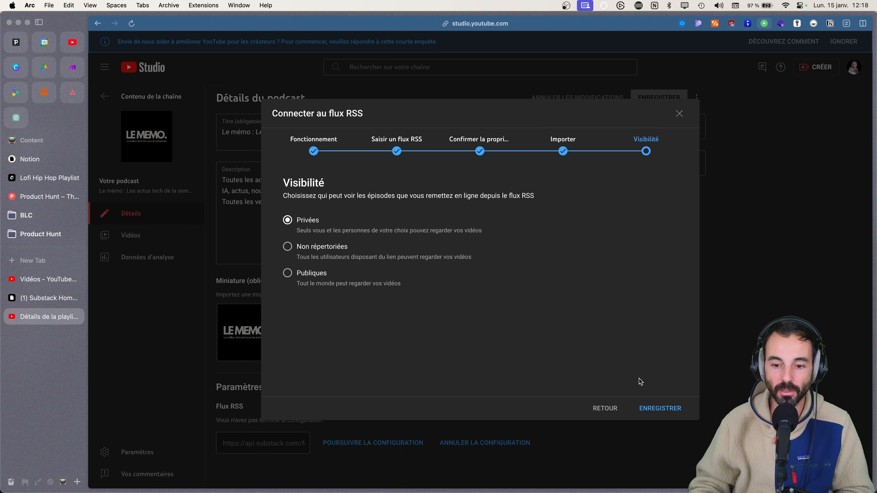
left_click(662, 408)
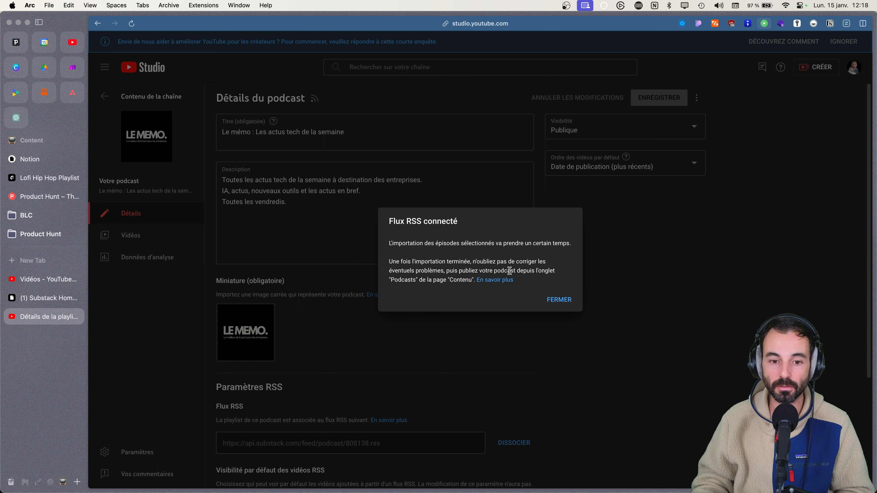
left_click(554, 300)
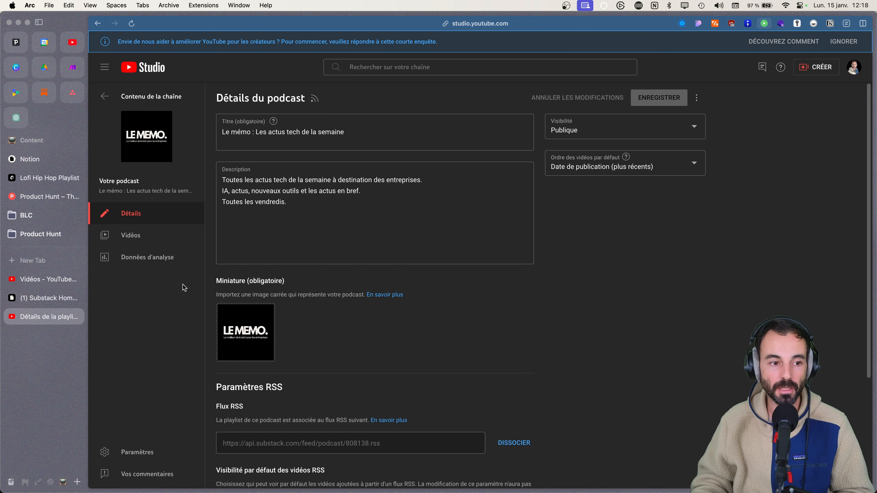
- Reopen the podcast "Le mémo : Les actus tech de la semaine" from the channel playlists and review its expanded RSS settings
left_click(104, 100)
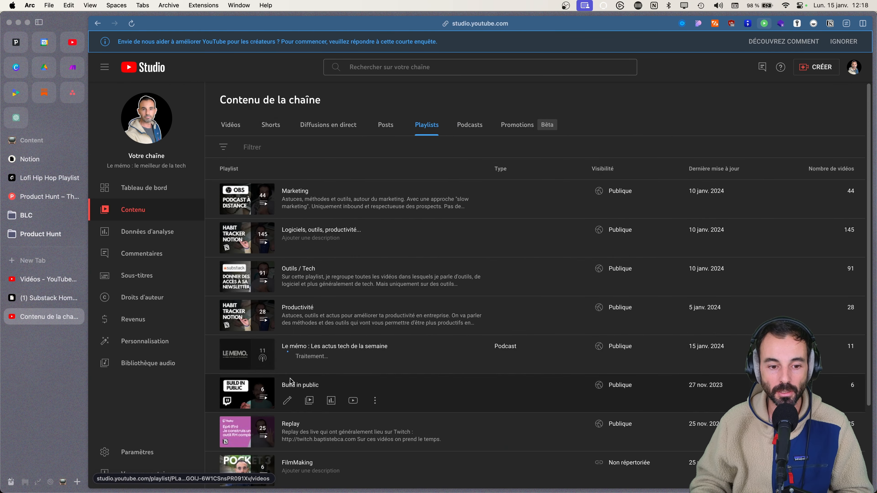
left_click(288, 362)
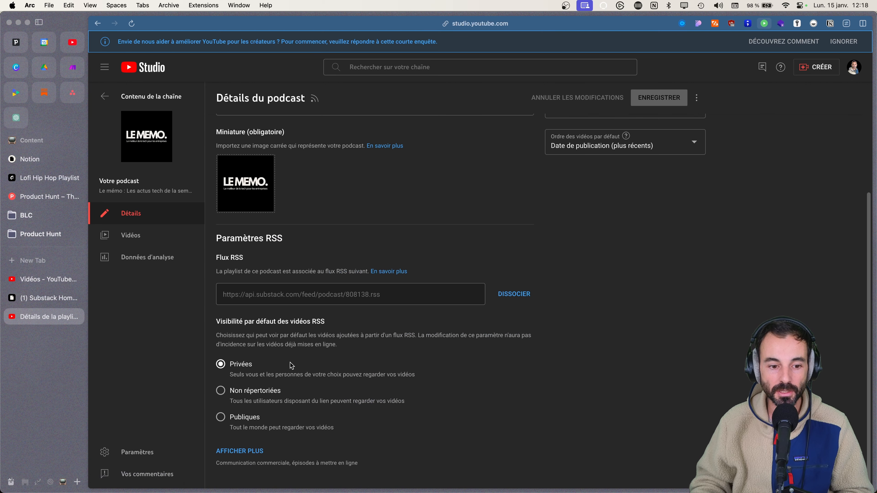
left_click(260, 452)
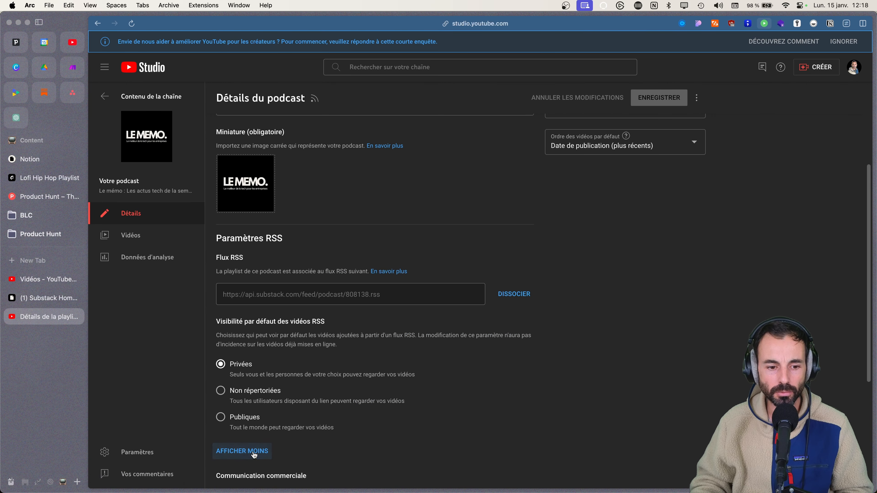
scroll(265, 422, "down", 5)
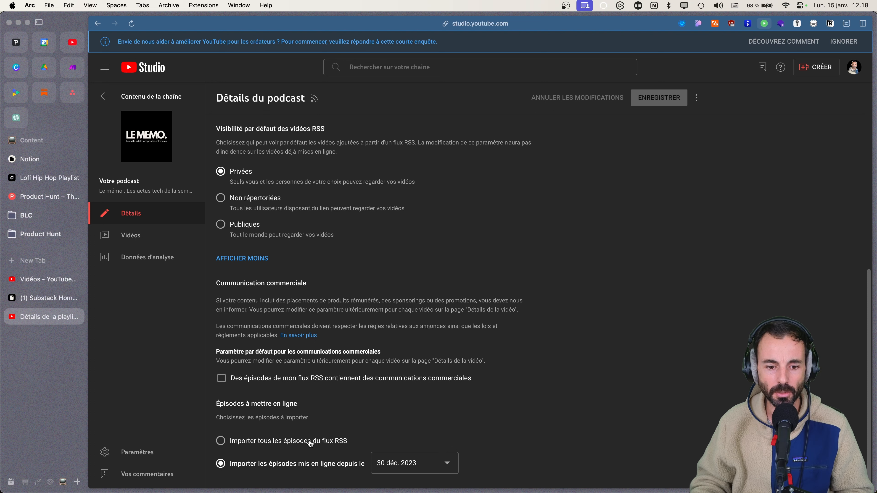
scroll(310, 444, "up", 5)
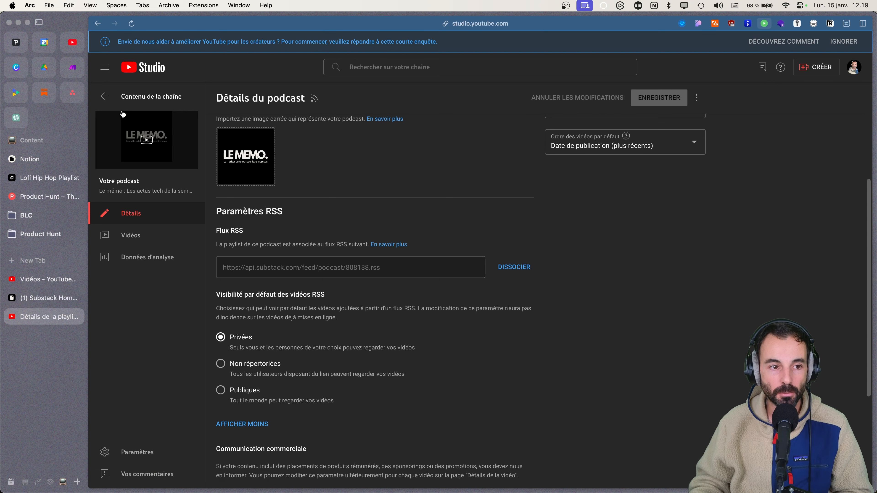
- Return to the channel content and look through the video list for the episodes being imported from the feed
left_click(104, 97)
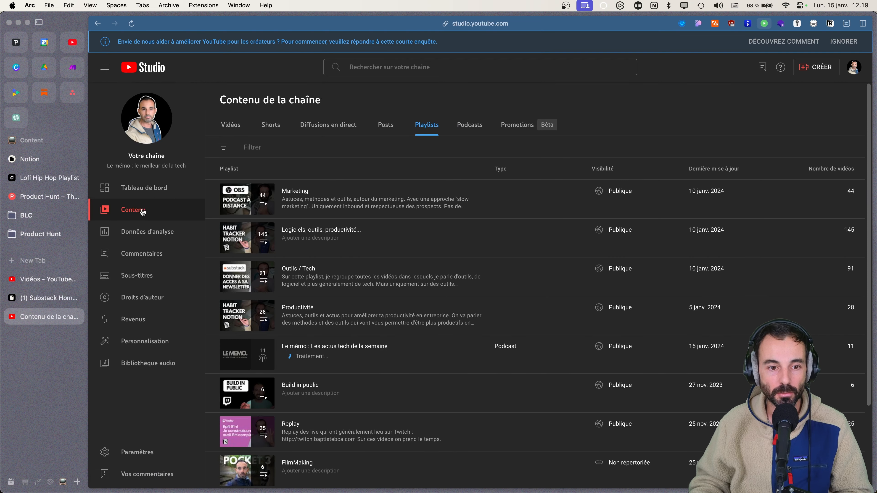
left_click(236, 127)
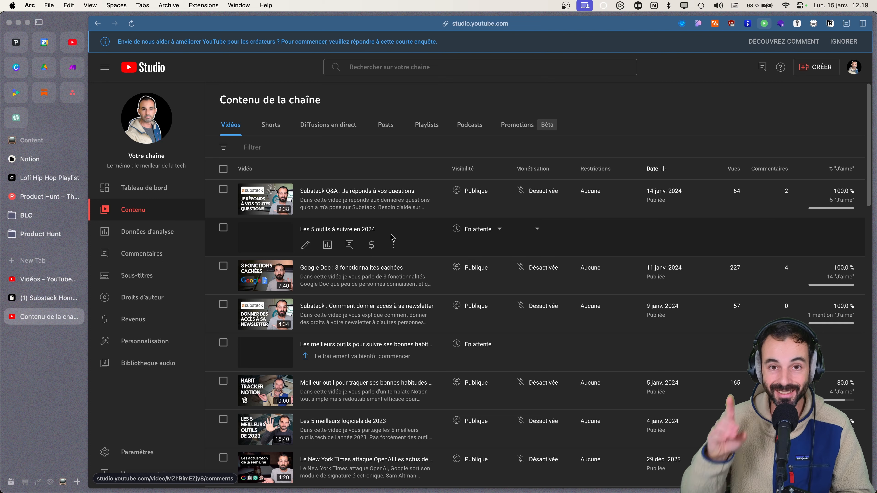
scroll(401, 239, "down", 1)
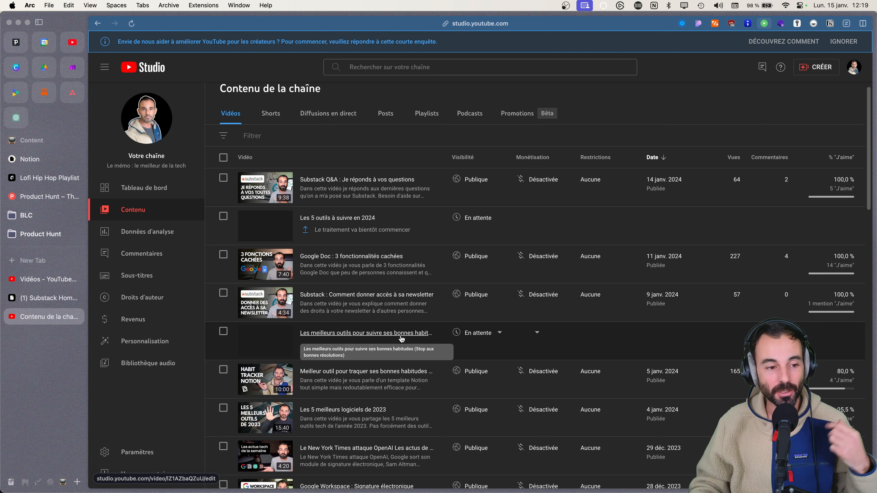
- Switch to Substack and check the publication dates of the latest episodes on the podcast overview
left_click(55, 299)
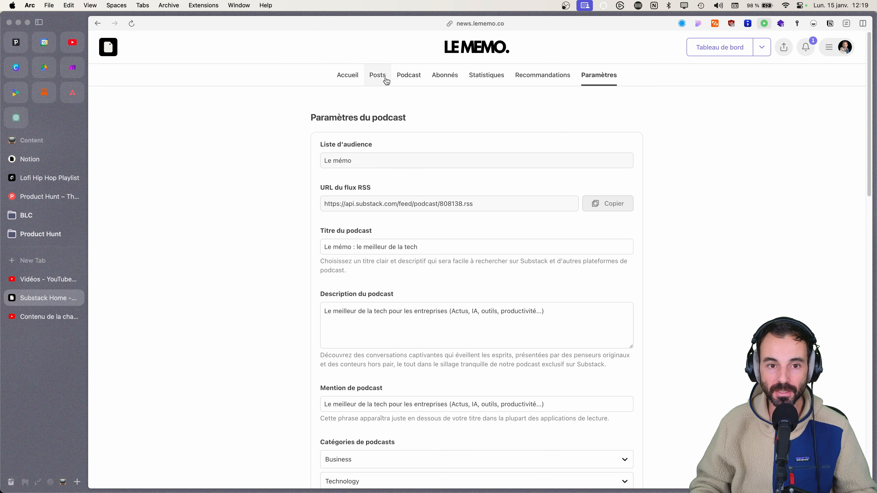
left_click(422, 80)
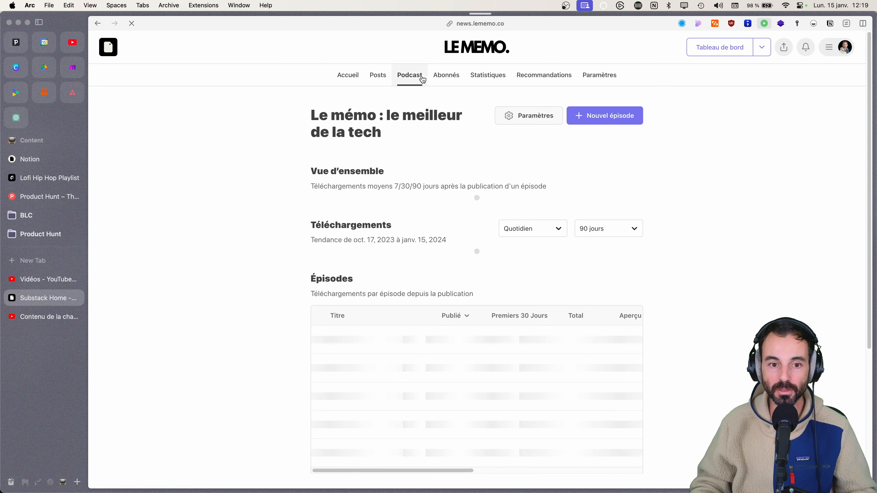
scroll(410, 228, "down", 10)
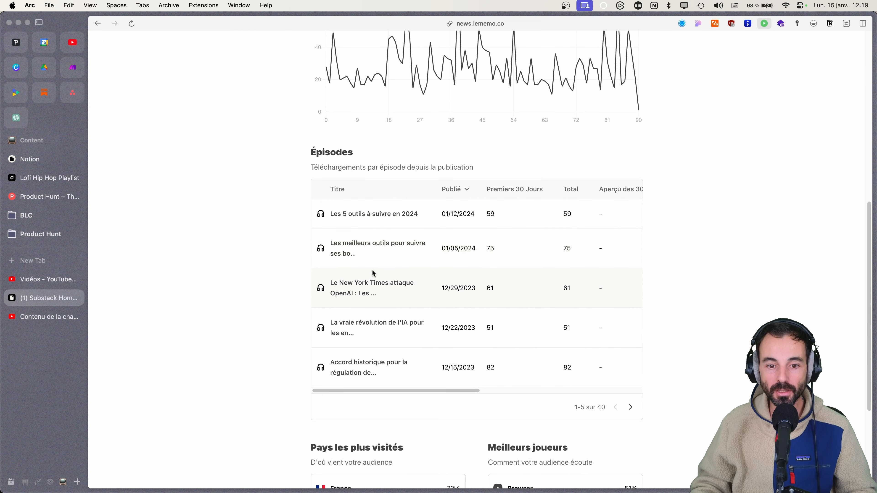
left_click_drag(457, 214, 434, 211)
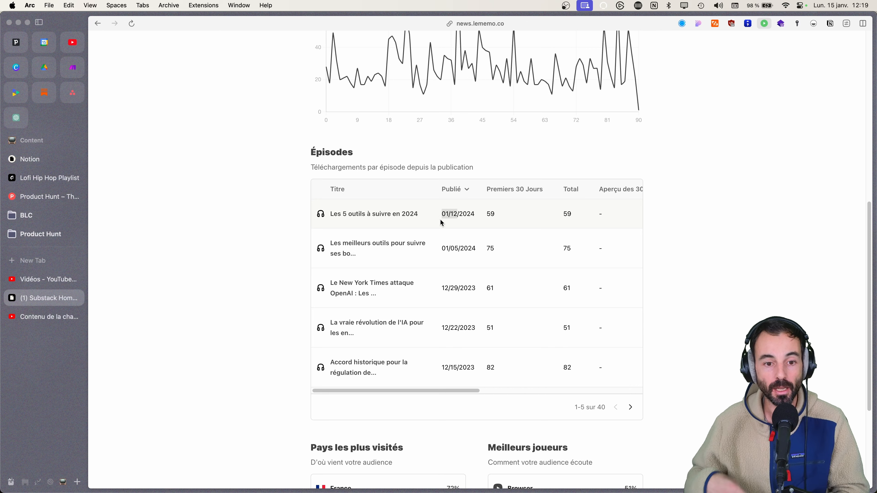
- Return to YouTube Studio and review the details of the imported episode "Les 5 outils à suivre en 2024", from description to distribution settings
left_click(44, 317)
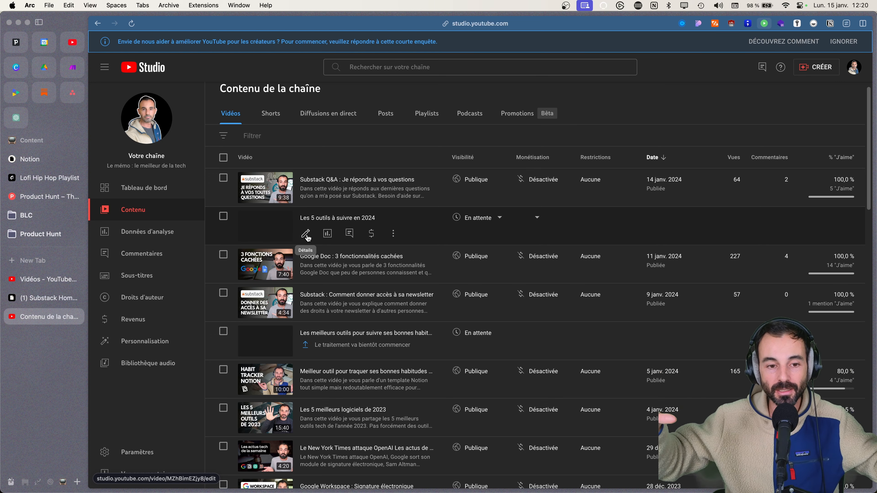
left_click(305, 234)
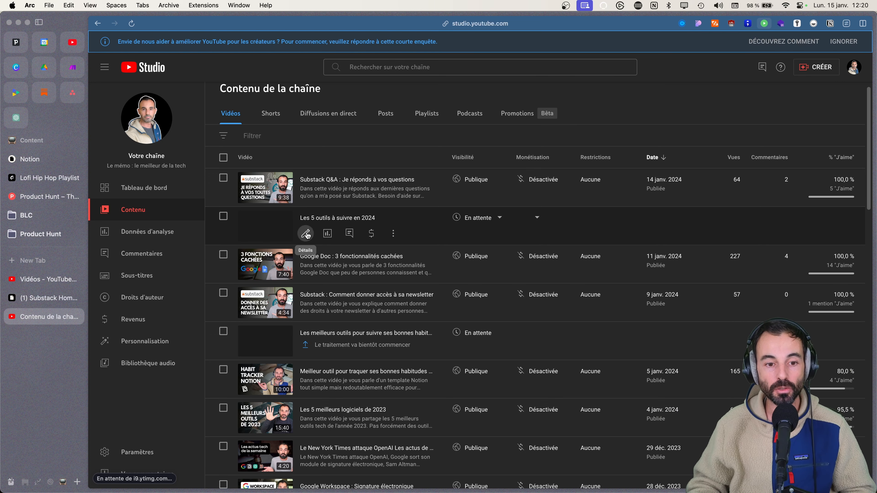
scroll(344, 257, "down", 20)
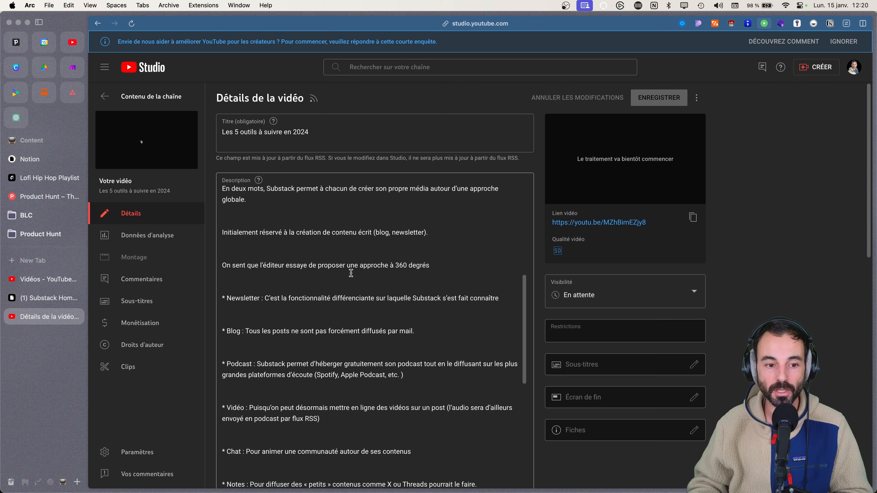
scroll(341, 325, "down", 15)
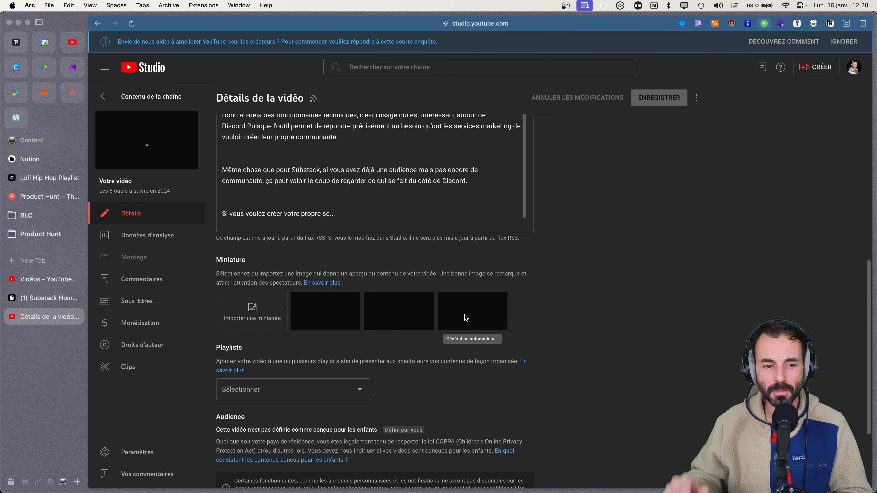
scroll(269, 400, "down", 15)
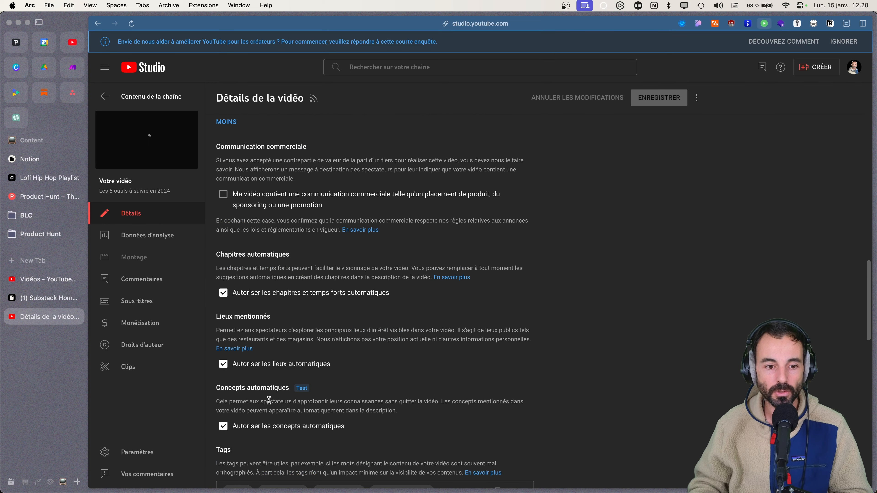
scroll(265, 313, "down", 5)
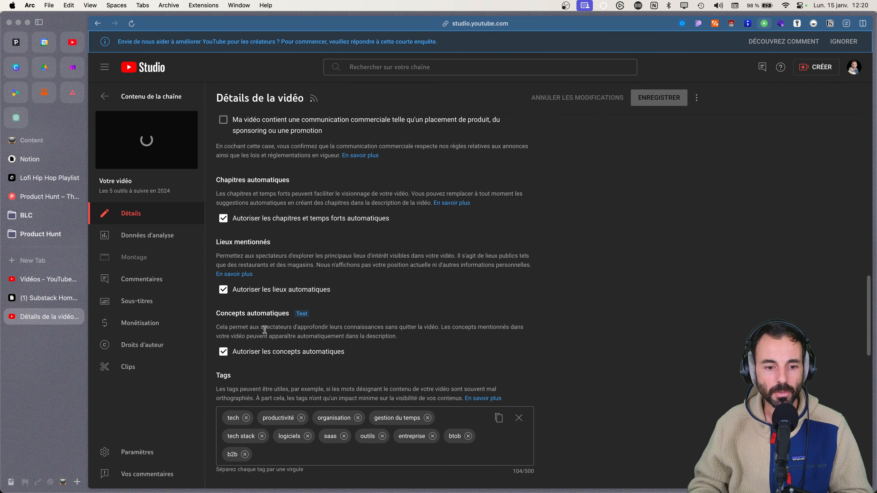
scroll(265, 330, "down", 15)
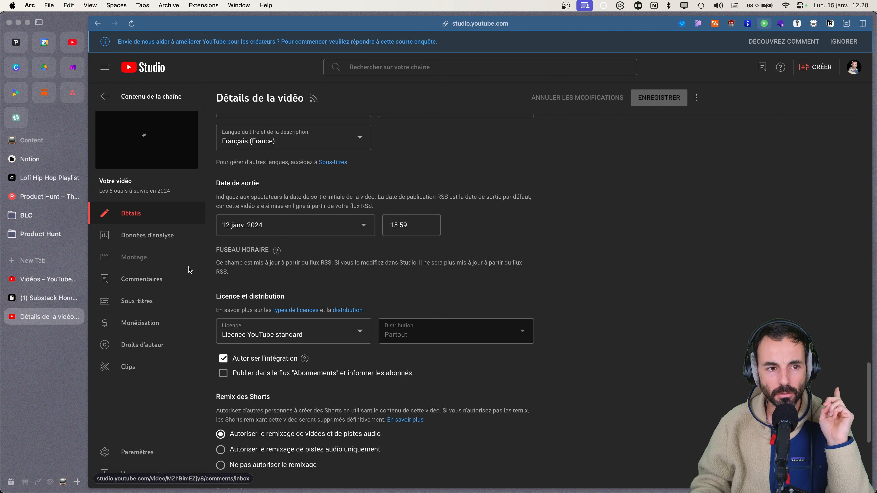
- Review the details of the video "Substack Q&A : Je réponds à vos questions", including its additional settings for subscriber notification, for comparison
key("super+bracketleft")
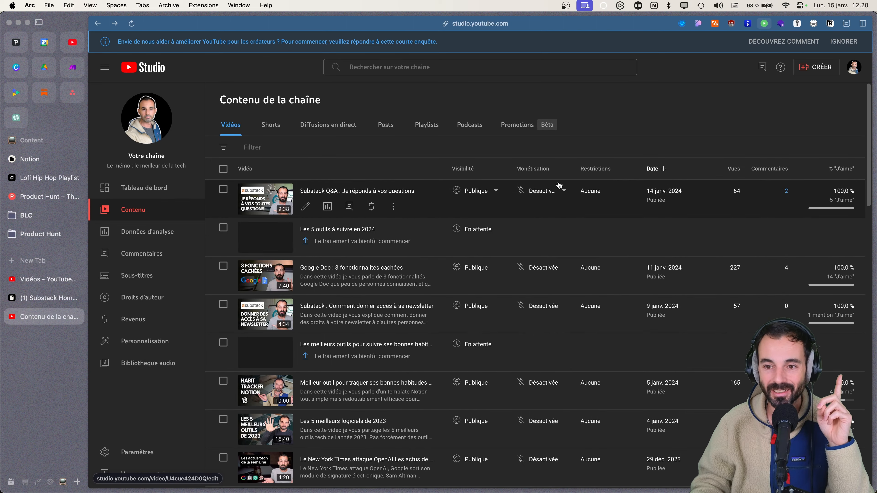
left_click(305, 207)
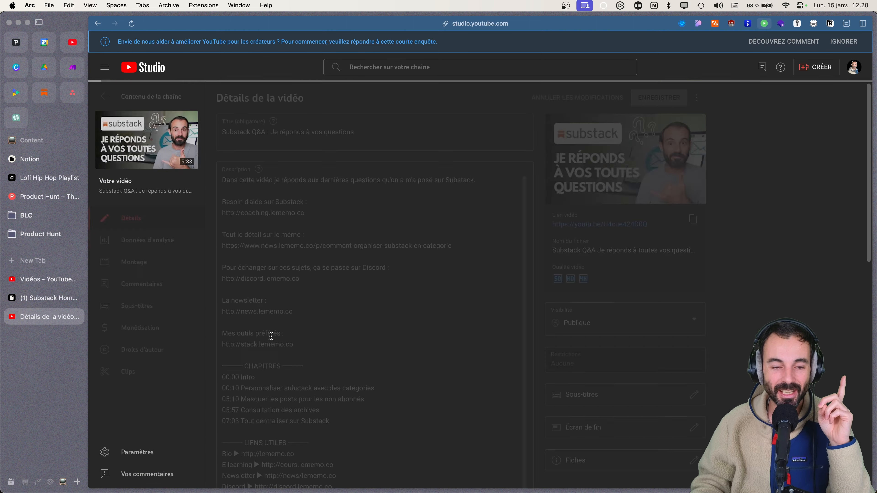
scroll(270, 335, "down", 15)
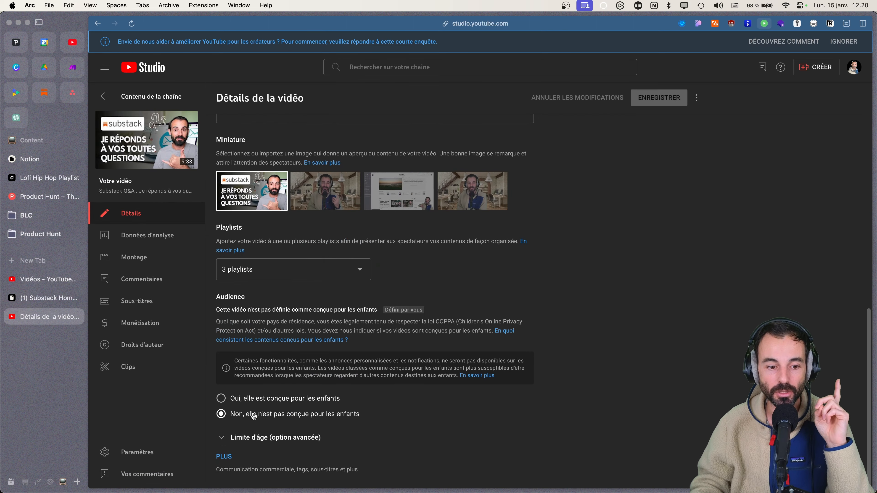
left_click(224, 456)
scroll(235, 435, "down", 15)
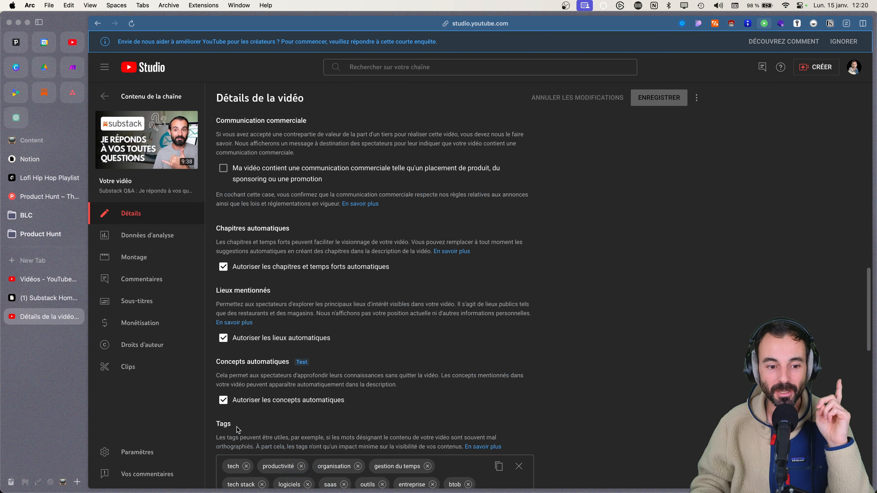
scroll(237, 430, "down", 6)
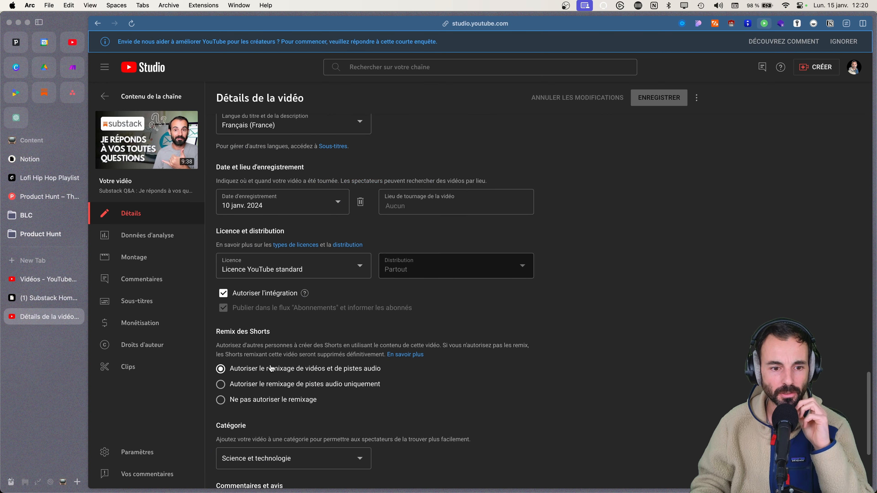
- Review the imported episode "Les 5 outils à suivre en 2024" again, checking its description, playlist, release date and subscriber notification settings
key("super+[")
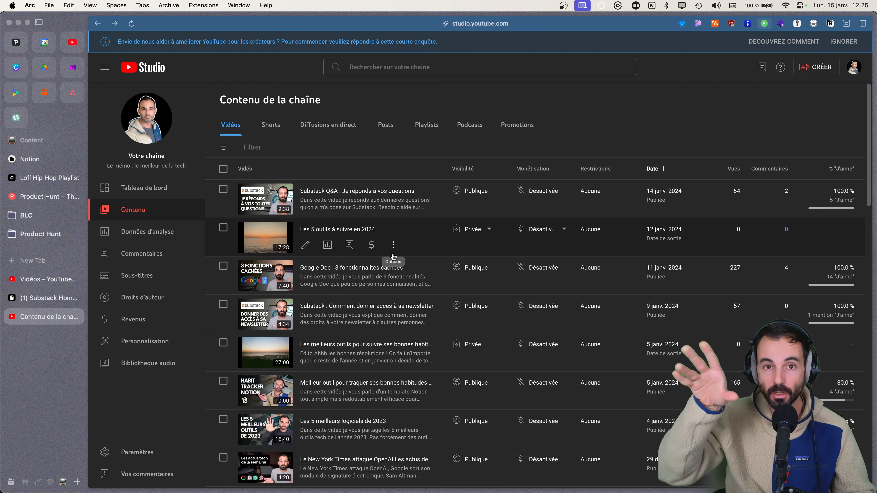
left_click(305, 244)
scroll(305, 246, "down", 5)
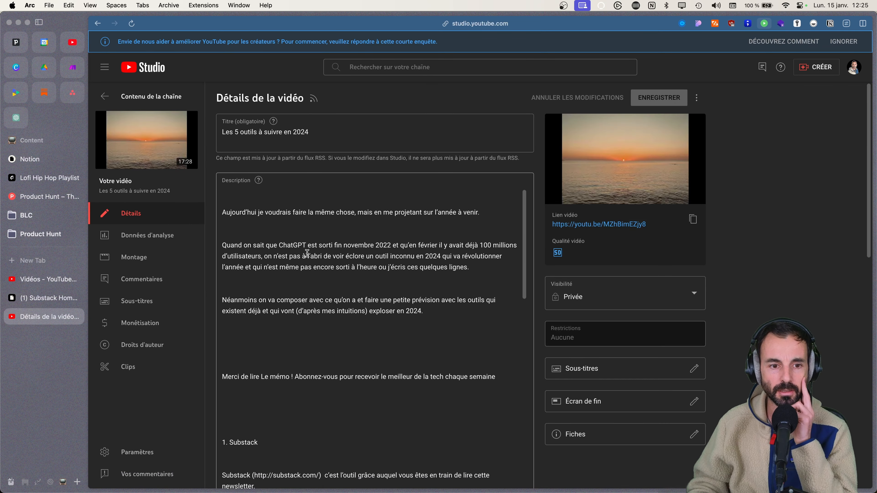
left_click(289, 249)
scroll(289, 248, "down", 15)
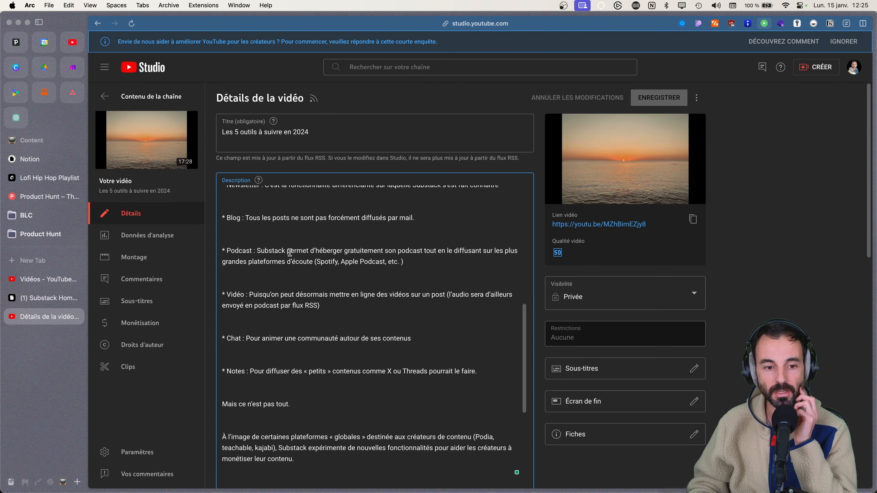
scroll(292, 265, "down", 5)
scroll(295, 279, "down", 10)
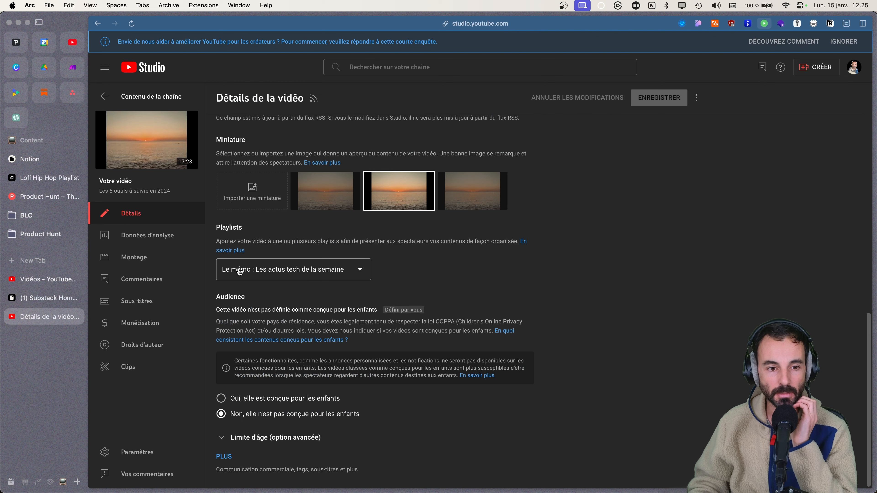
left_click(222, 457)
scroll(264, 417, "down", 15)
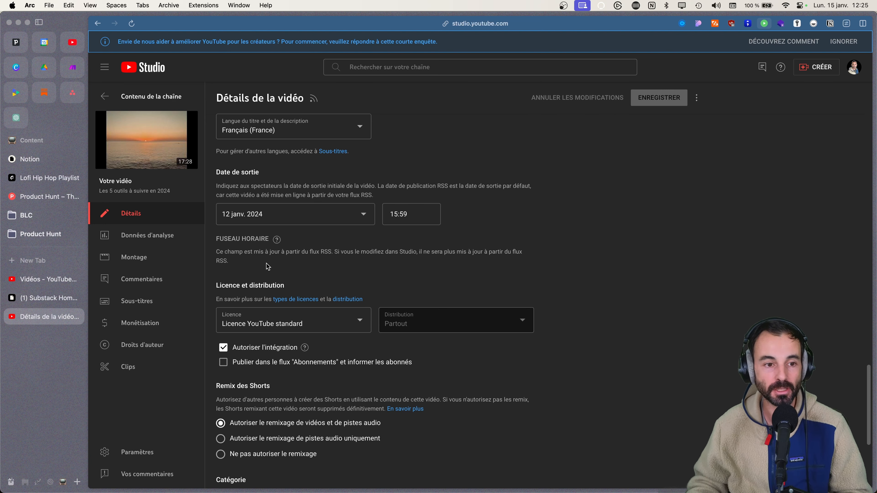
- Return to the channel content, open "Les 5 outils à suivre en 2024" on YouTube and pause its playback
left_click(105, 102)
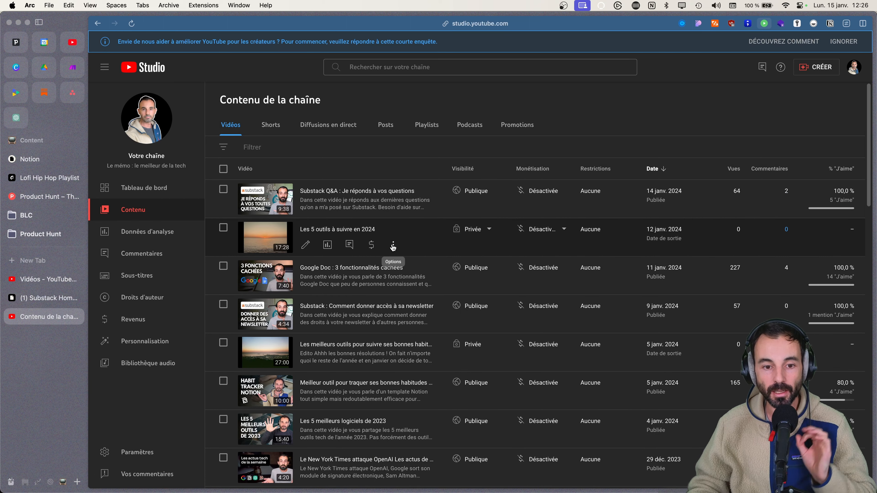
left_click(393, 246)
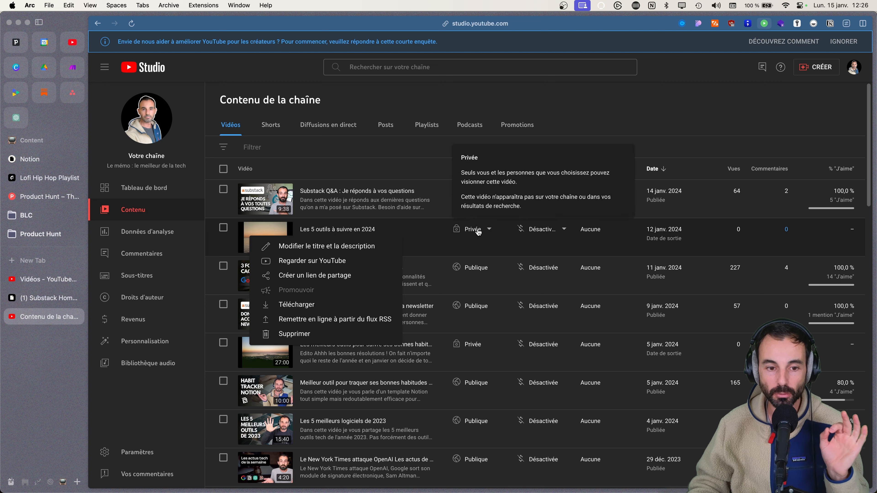
left_click(301, 262)
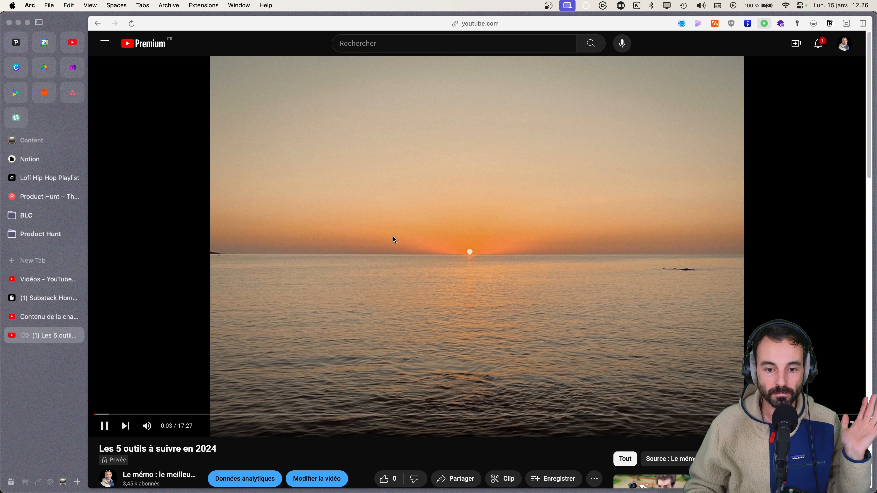
left_click(262, 316)
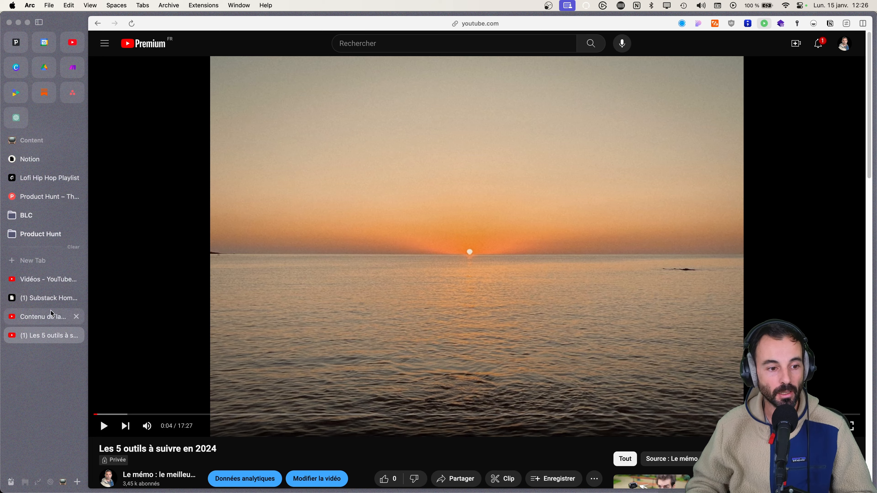
- Switch to Substack to examine the original "Les 5 outils à suivre en 2024" post, and compare it with the episode's YouTube playback
left_click(41, 298)
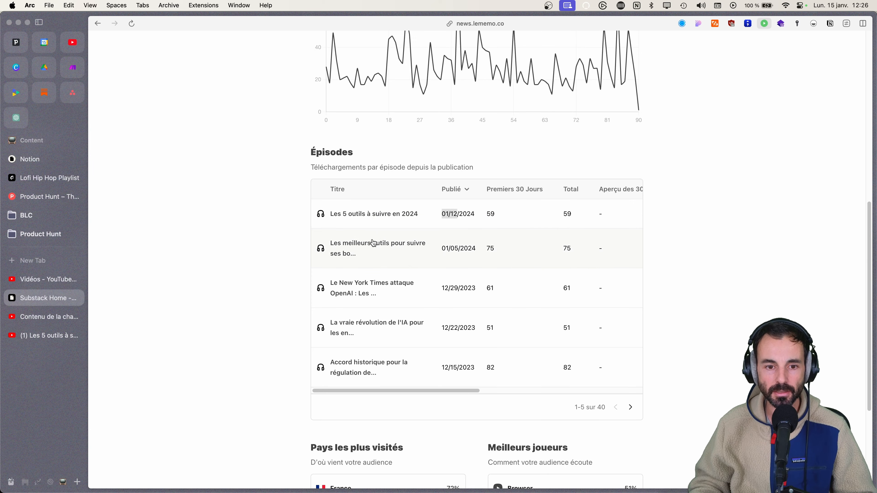
left_click(363, 215)
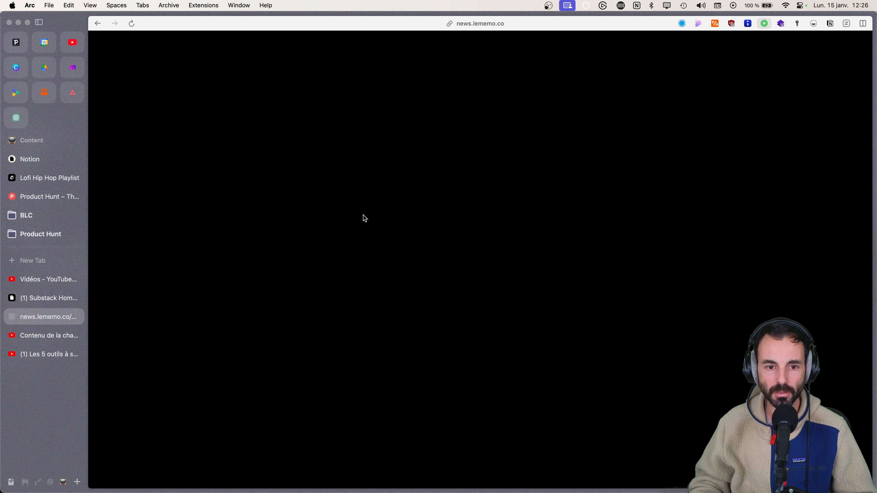
scroll(479, 342, "down", 10)
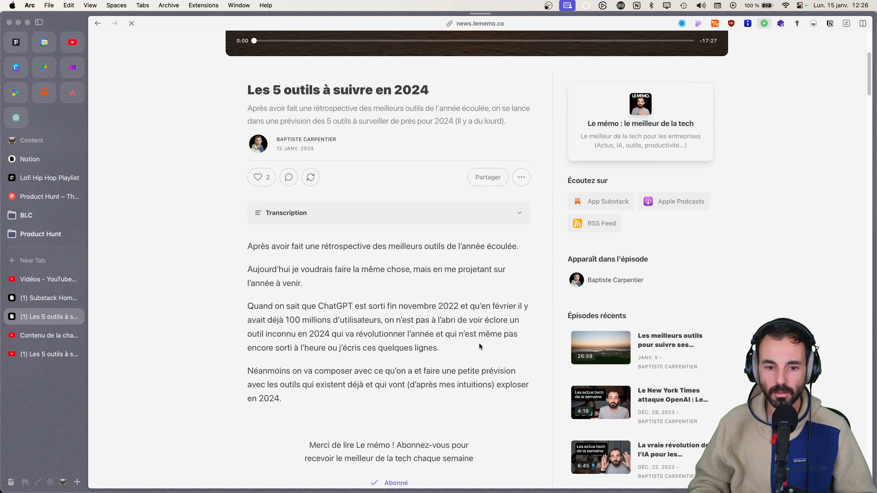
scroll(450, 357, "down", 8)
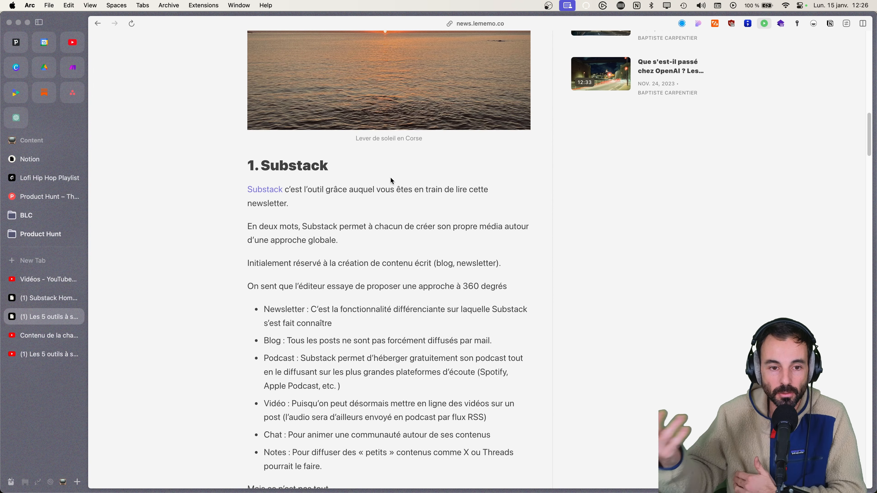
left_click(43, 354)
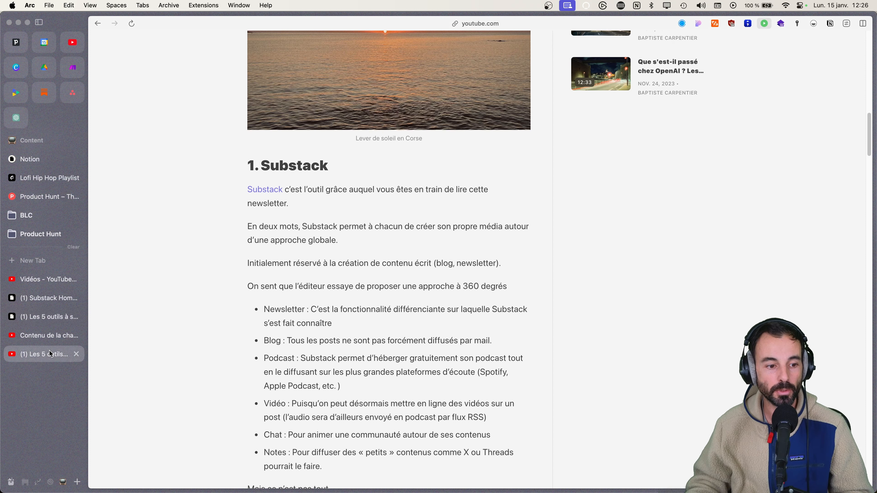
left_click(103, 426)
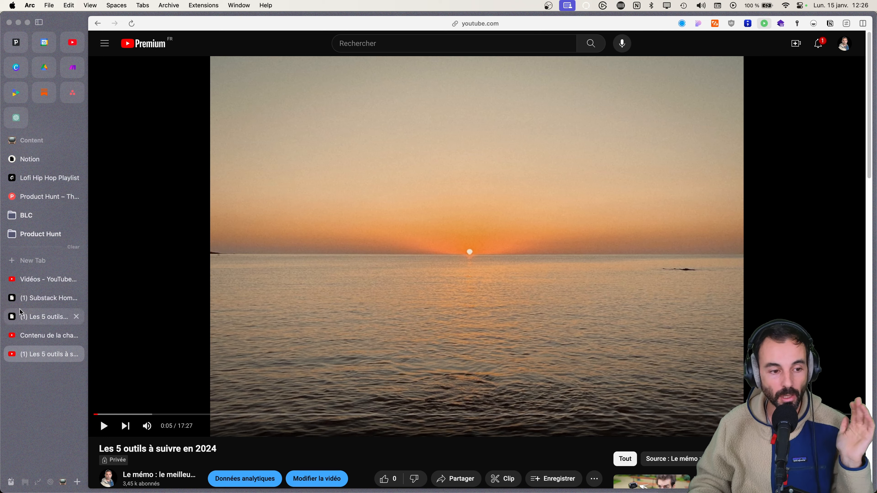
- Return to the channel content in YouTube Studio and publish "Les 5 outils à suivre en 2024" with Publique visibility
left_click(38, 281)
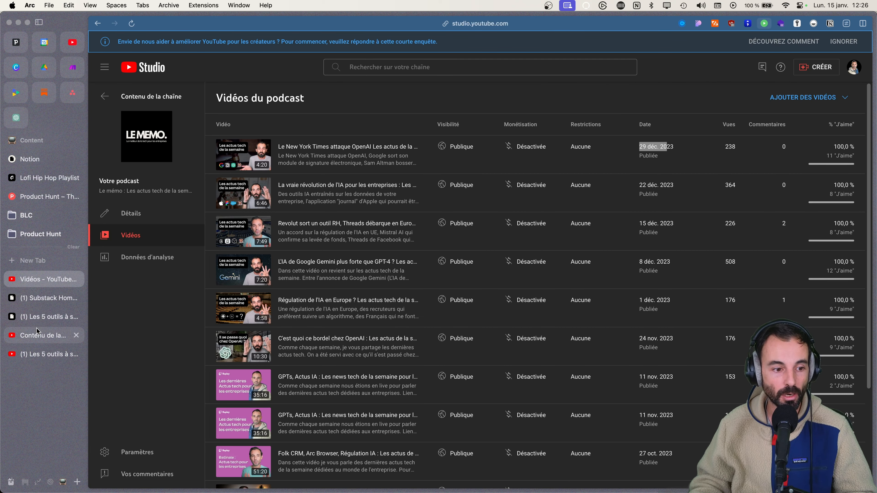
left_click(37, 336)
left_click(496, 229)
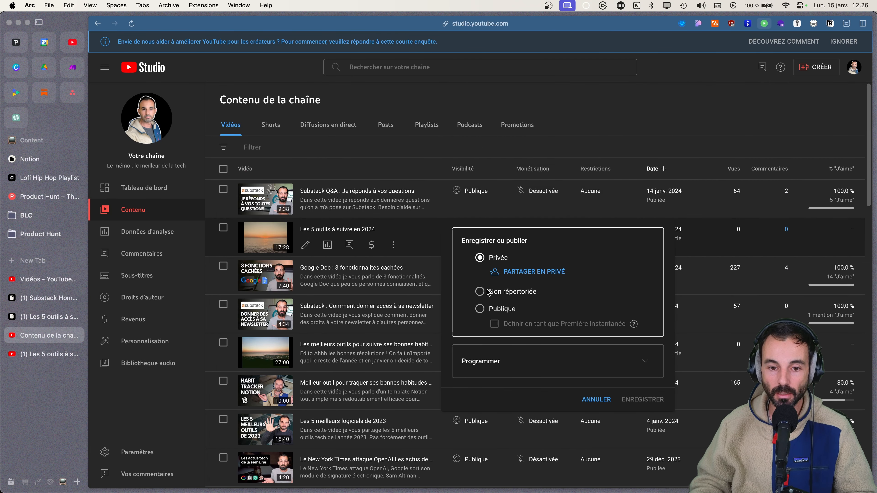
left_click(493, 309)
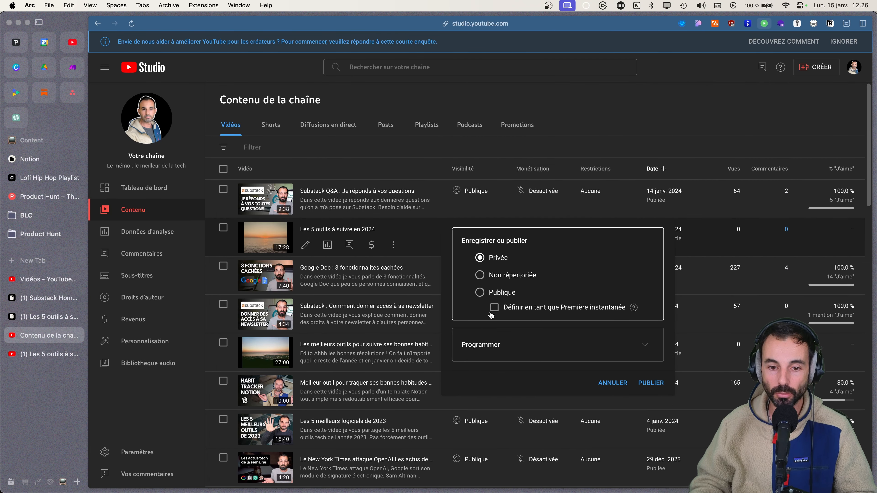
left_click(651, 383)
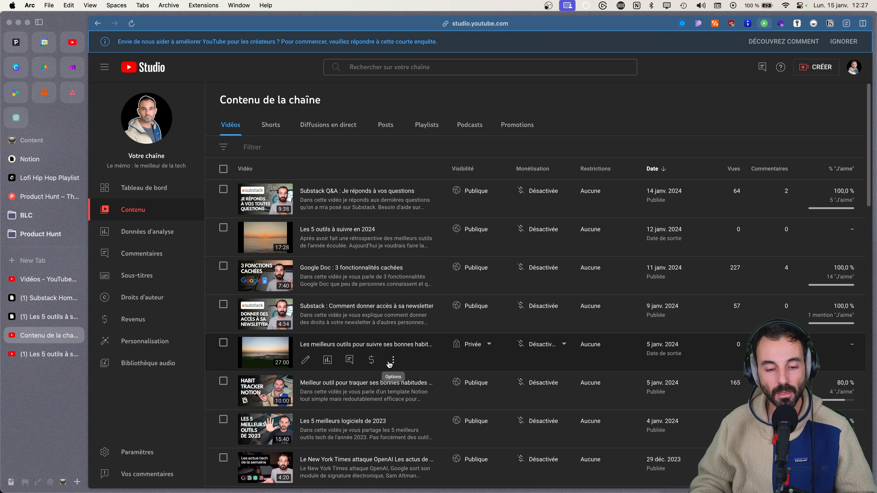
- Publish the private 5 janv. 2024 episode "Les meilleurs outils pour suivre ses bonnes habit…" with Publique visibility
left_click(490, 345)
left_click(499, 369)
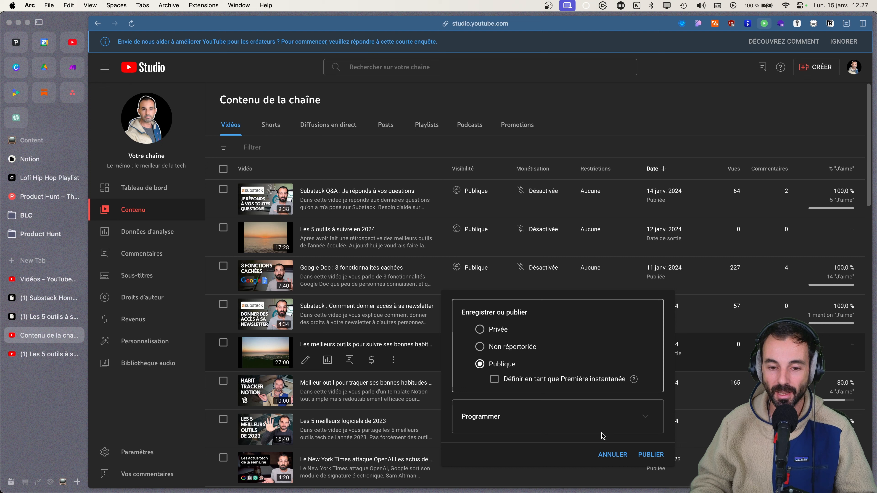
left_click(668, 455)
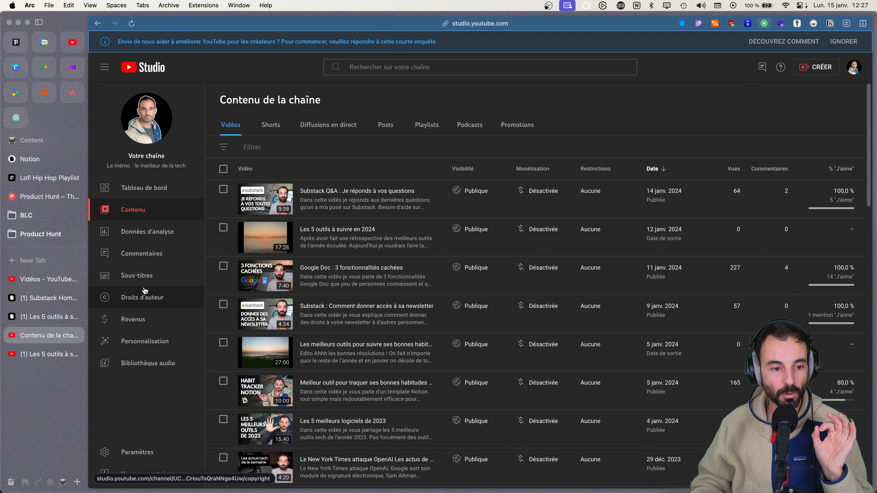
- Open the details of the podcast playlist "Le mémo : Les actus tech de la semaine" and examine its RSS settings
left_click(426, 125)
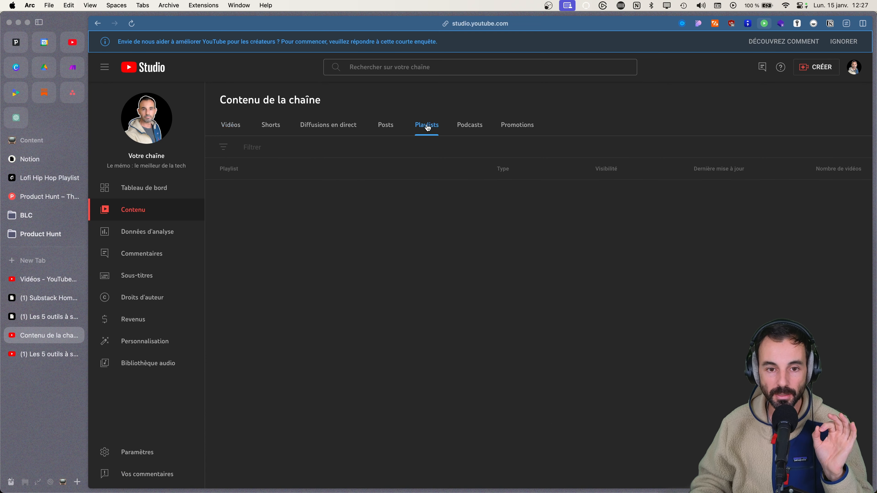
scroll(291, 259, "down", 3)
scroll(291, 258, "up", 3)
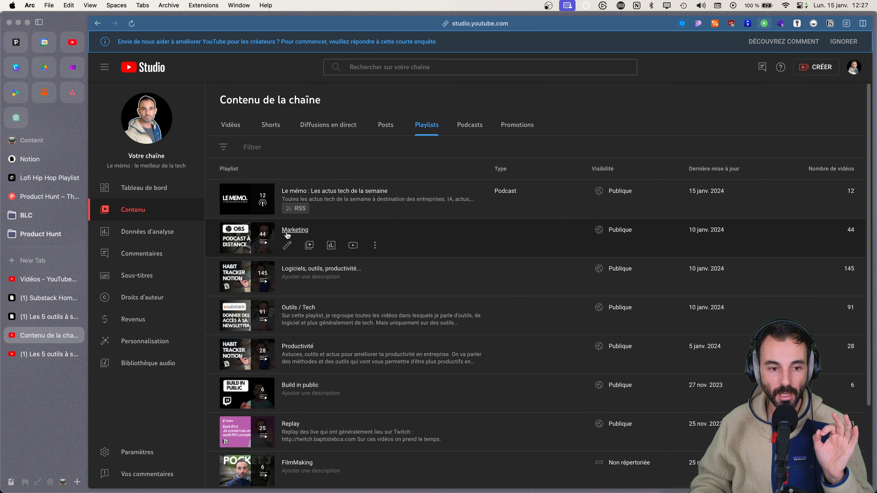
left_click(286, 206)
scroll(343, 307, "down", 5)
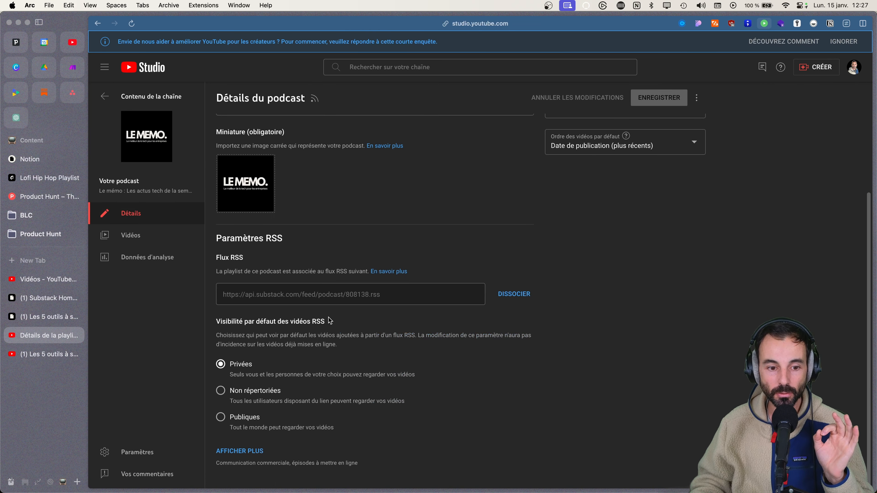